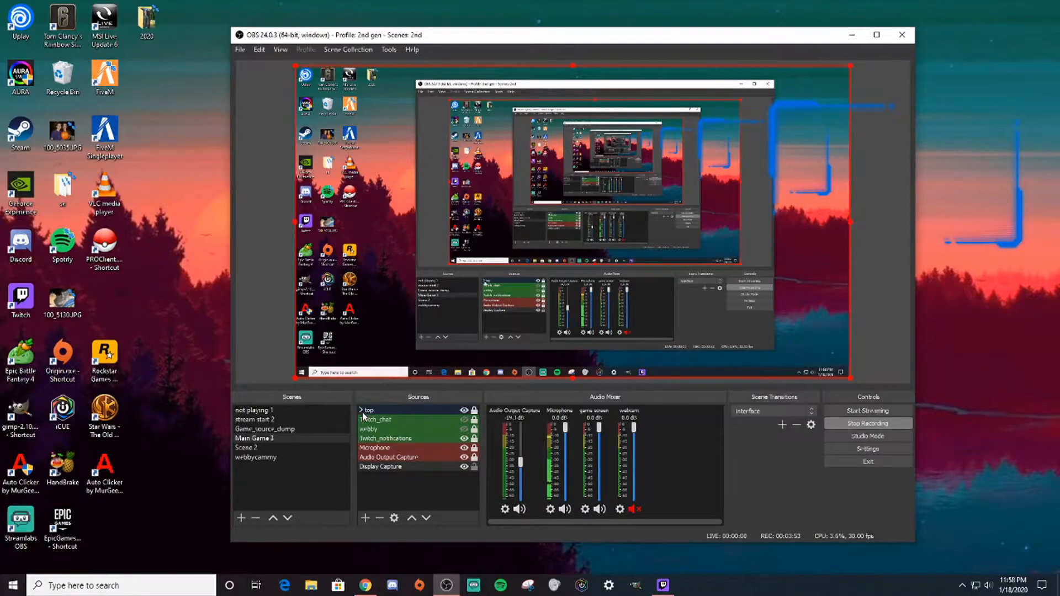
- Expand the top source group and go through the webby, Twitch_notifications and Twitch_chat sources in the Main Game 3 scene
left_click(362, 412)
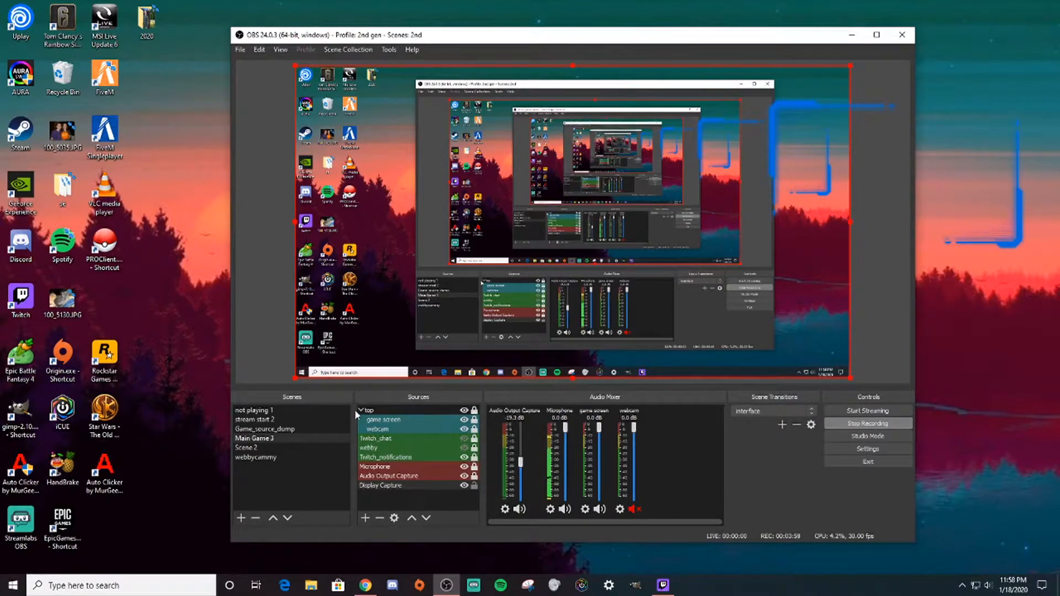
left_click(403, 412)
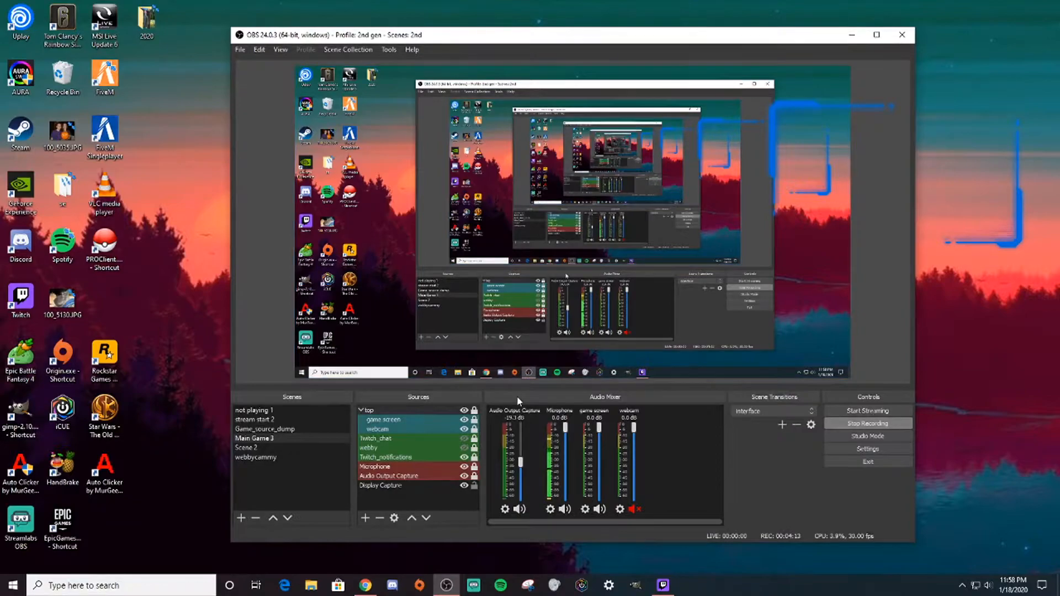
left_click(390, 444)
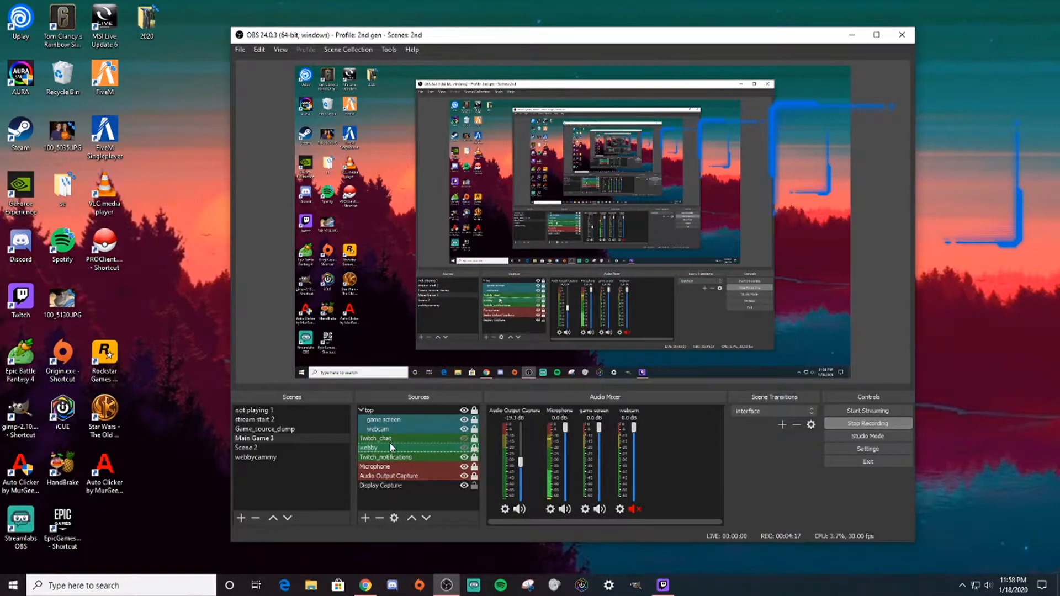
left_click(393, 455)
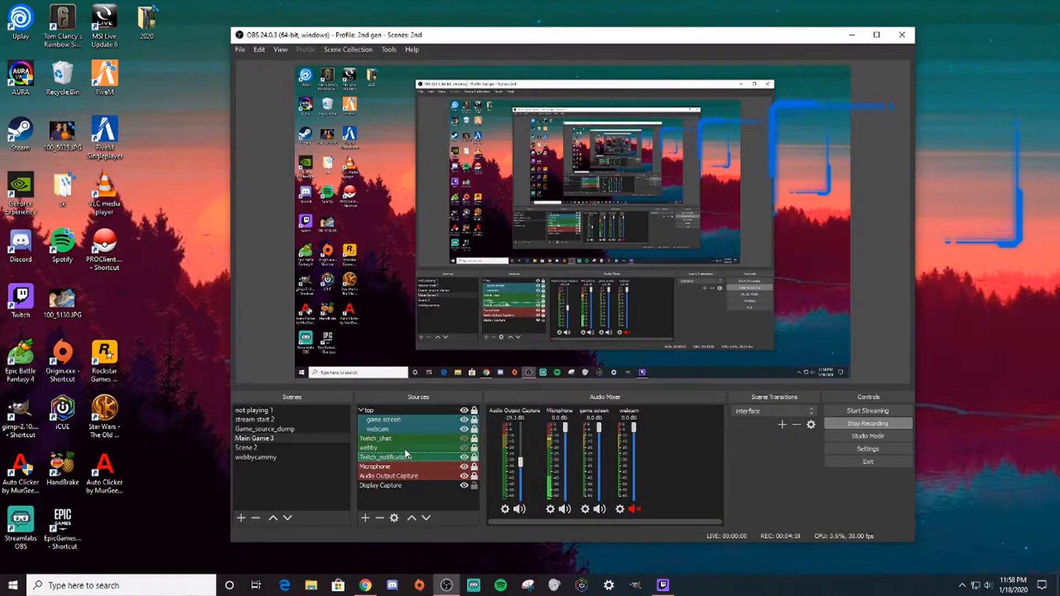
left_click(413, 436)
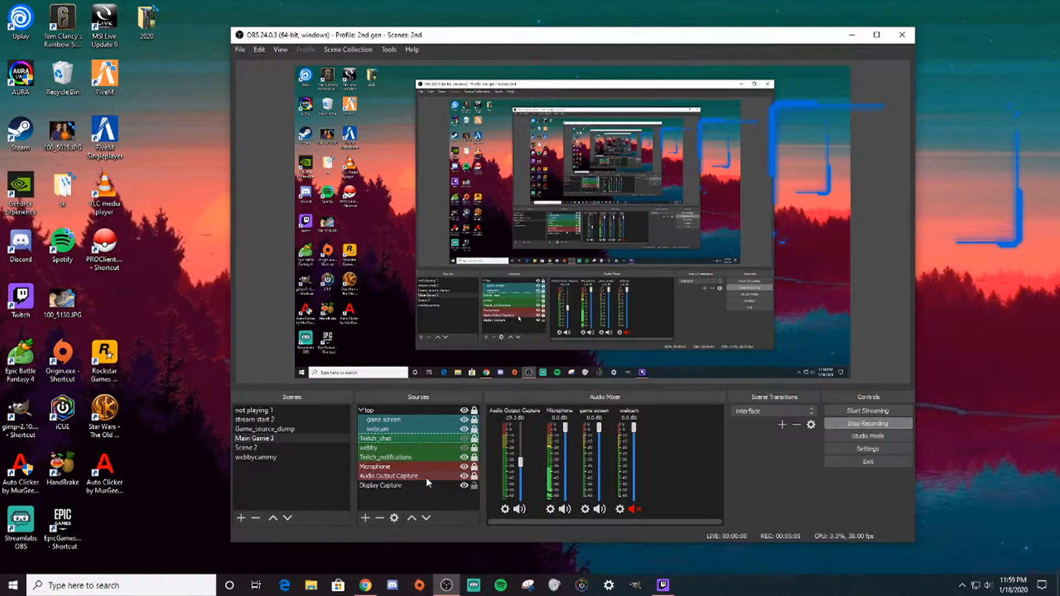
- Examine the properties of the Microphone source, including its selected audio device
left_click(409, 469)
right_click(409, 468)
left_click(423, 463)
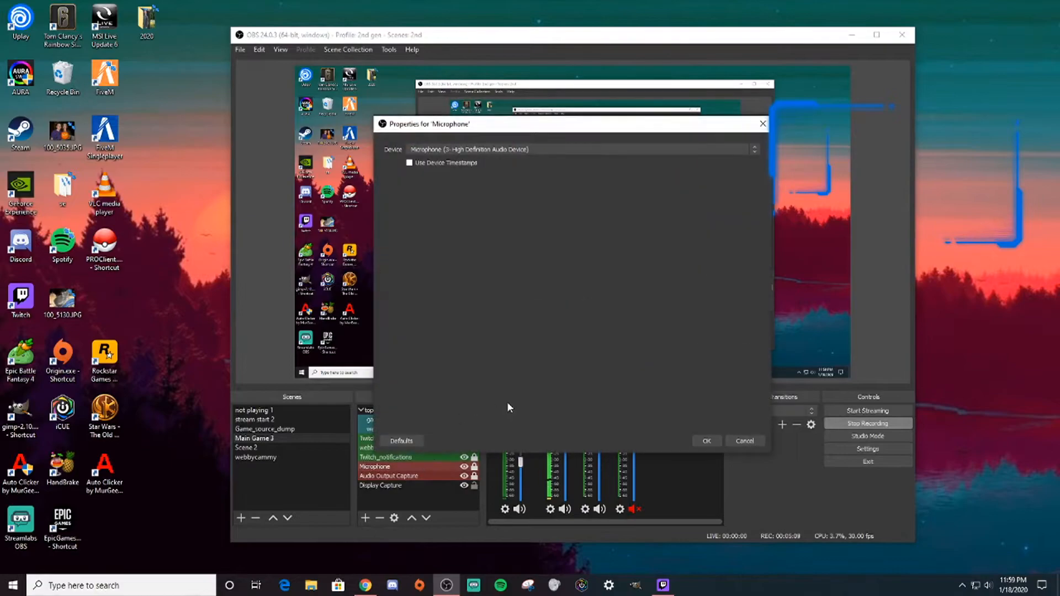
left_click(707, 440)
right_click(409, 469)
left_click(423, 462)
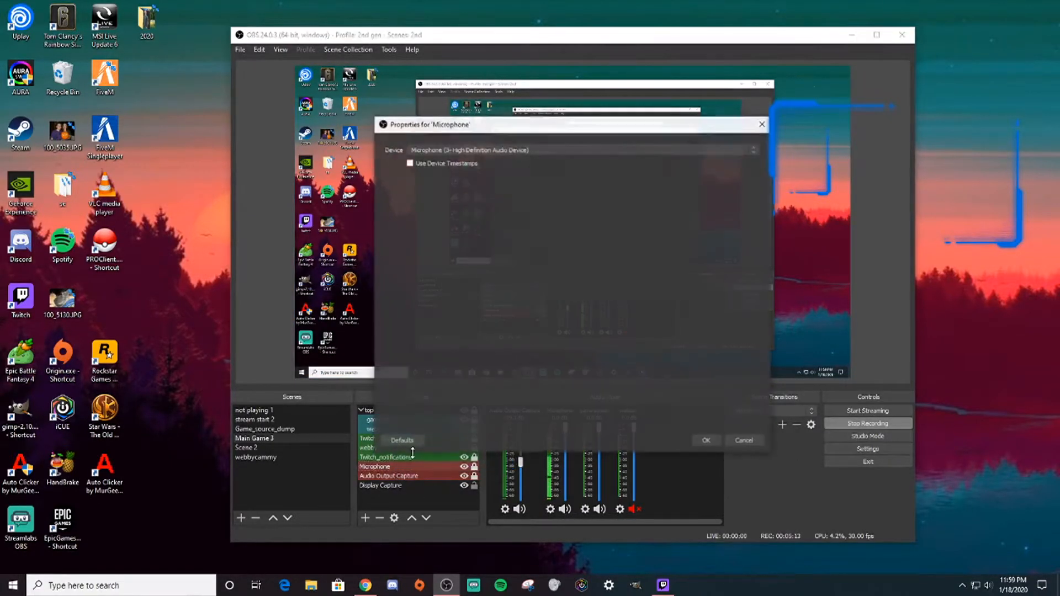
left_click(699, 440)
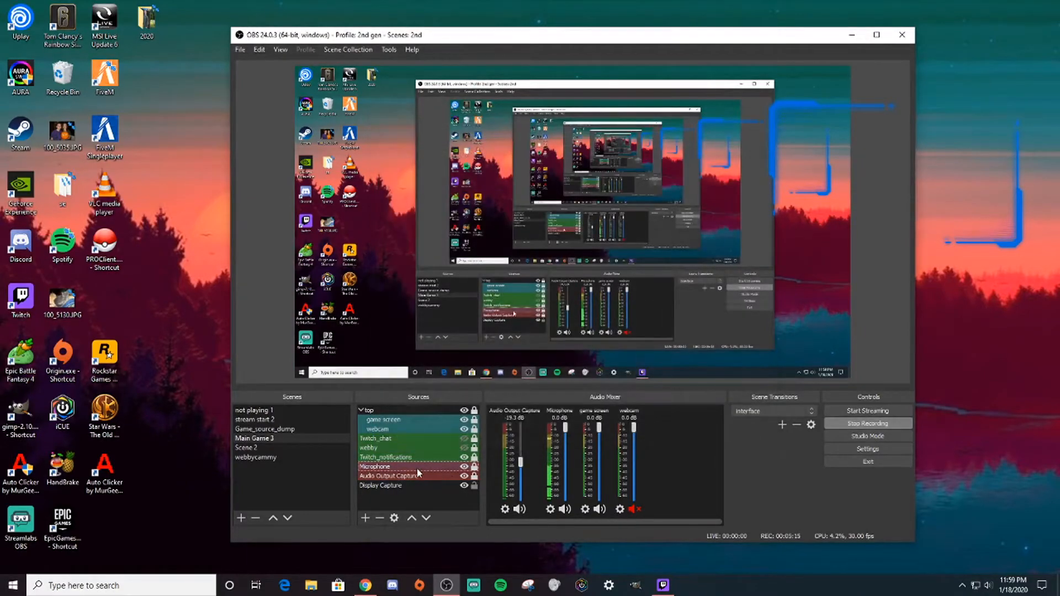
- Check the Gain filter applied to the Microphone source
right_click(410, 468)
left_click(465, 447)
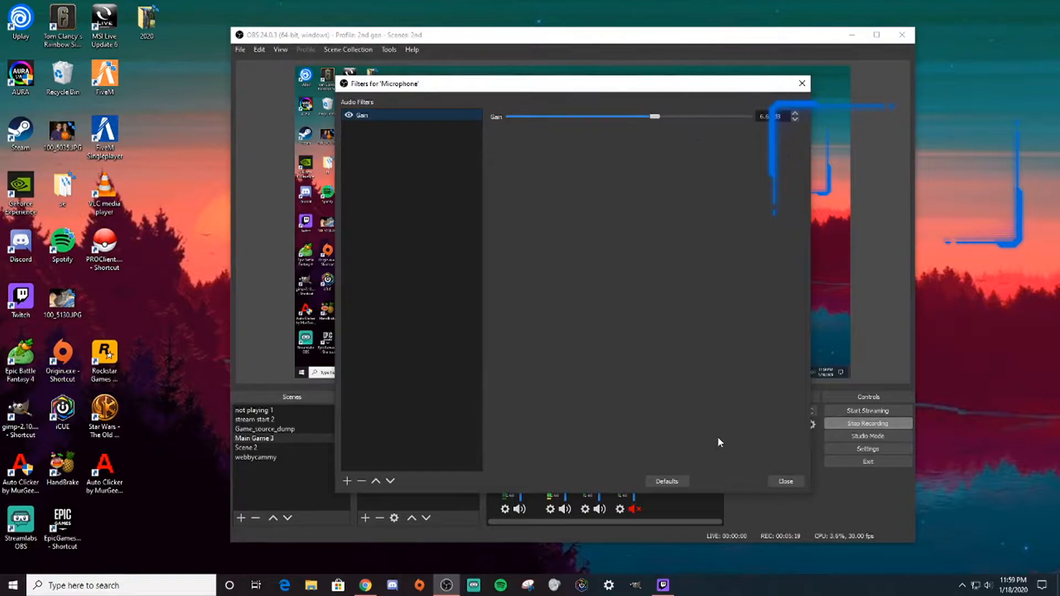
left_click(786, 478)
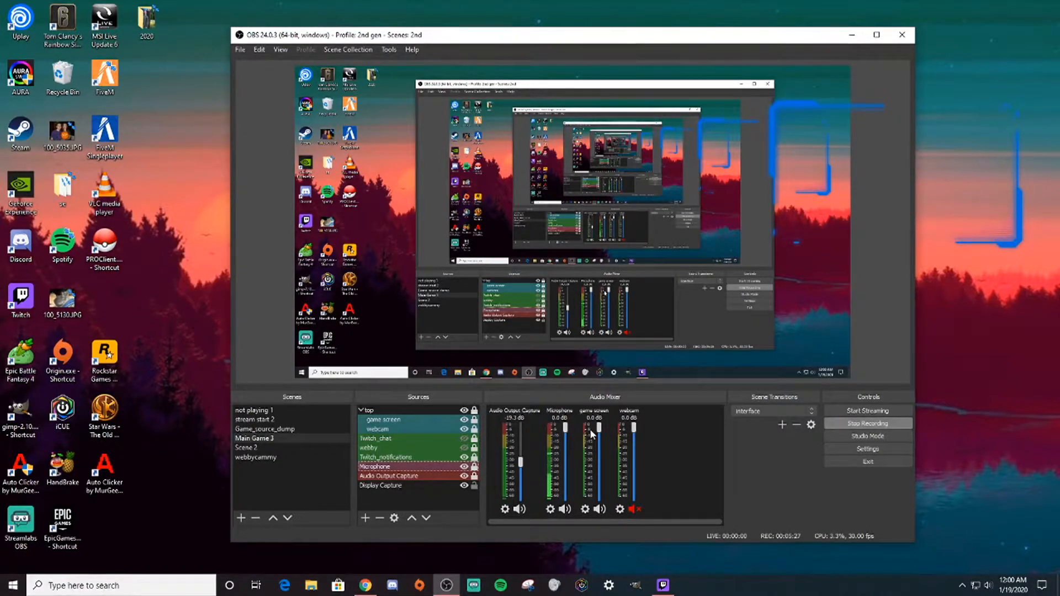
- Compare the audio mixer's layouts by switching it to horizontal and back to vertical twice
right_click(673, 454)
left_click(697, 480)
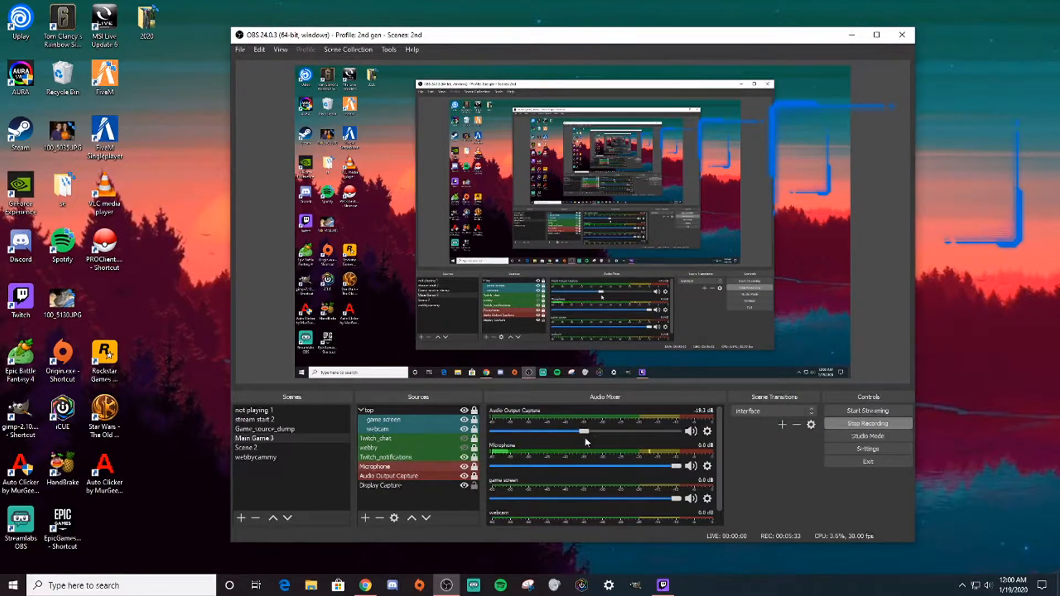
right_click(628, 441)
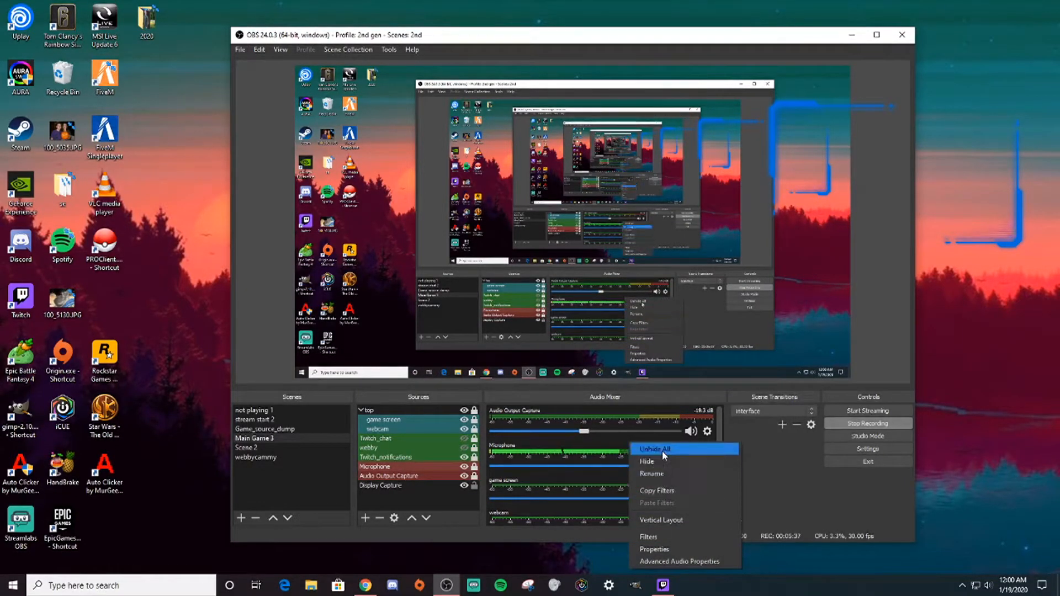
left_click(666, 523)
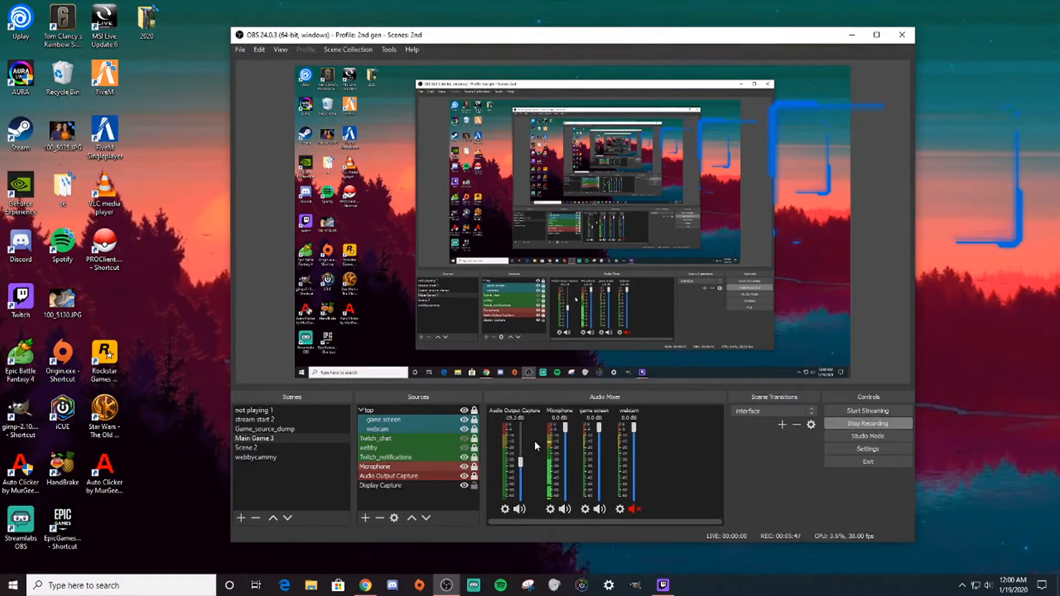
right_click(674, 455)
left_click(725, 479)
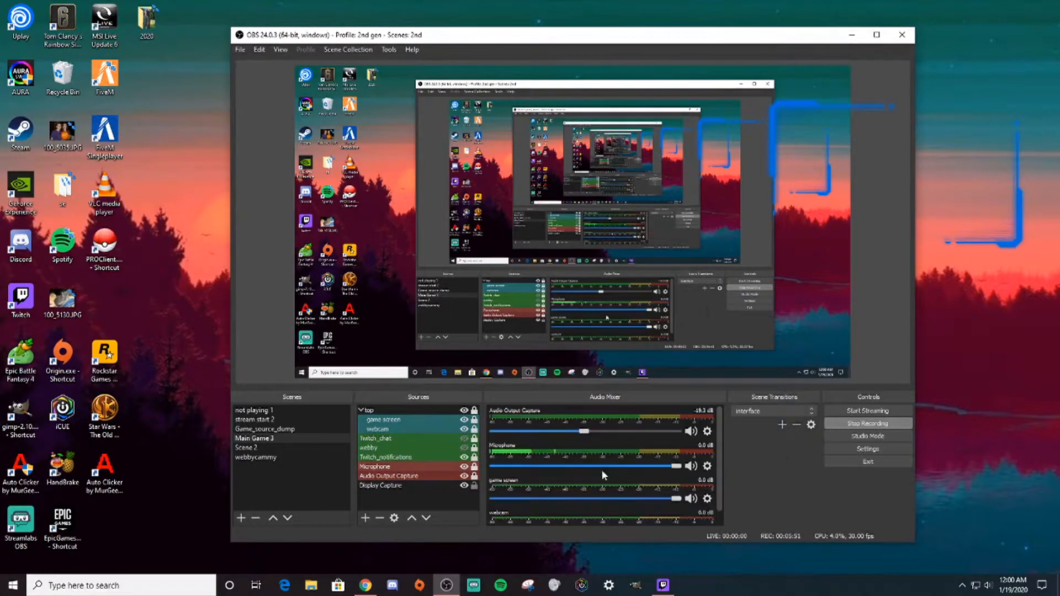
right_click(635, 449)
left_click(670, 520)
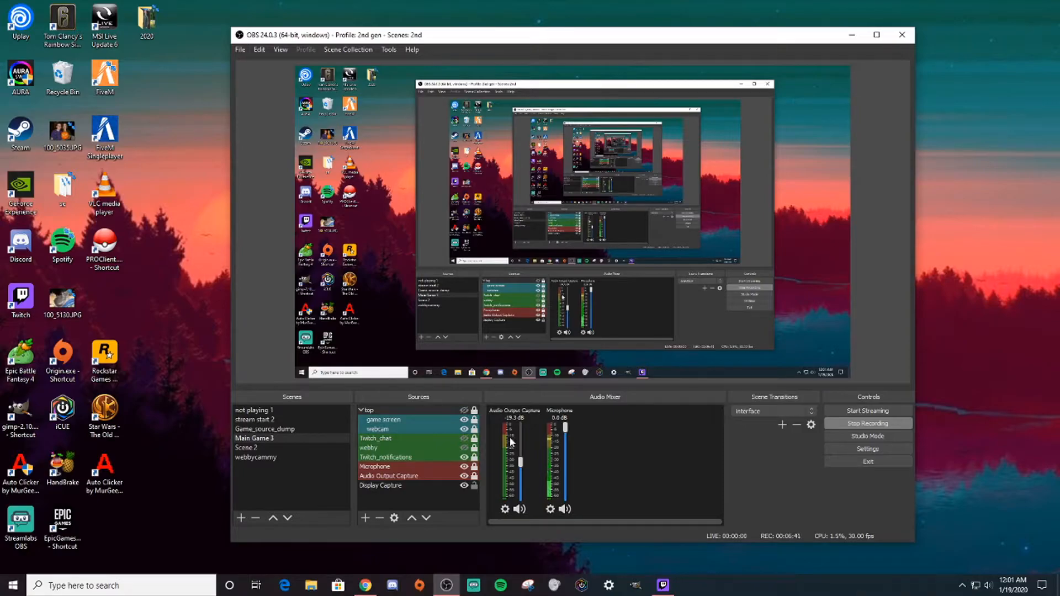
- Open the program settings and examine the streaming service and server, followed by the output bitrate and encoder options
left_click(839, 449)
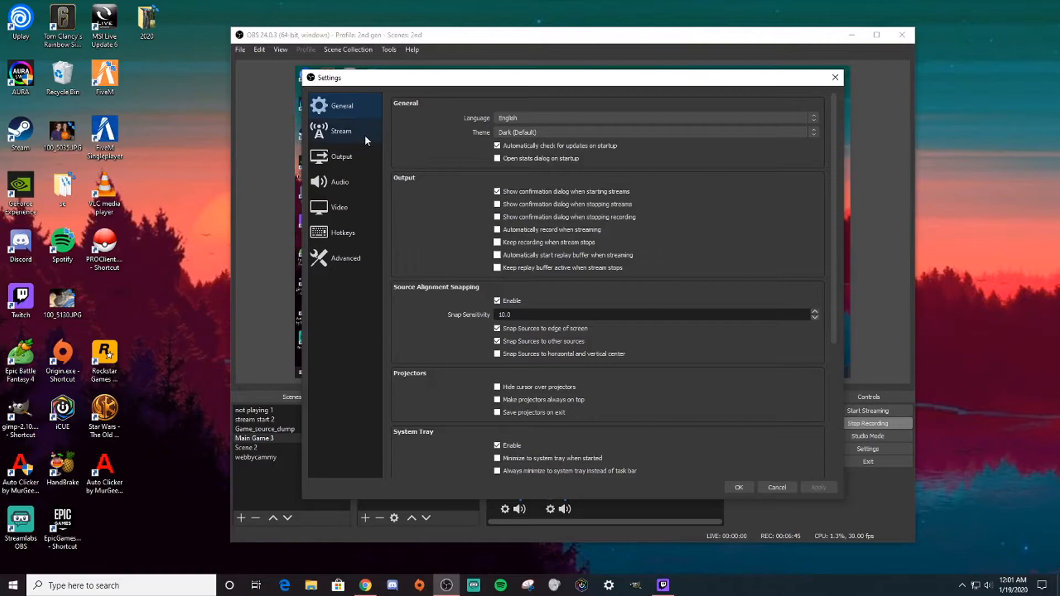
left_click(365, 136)
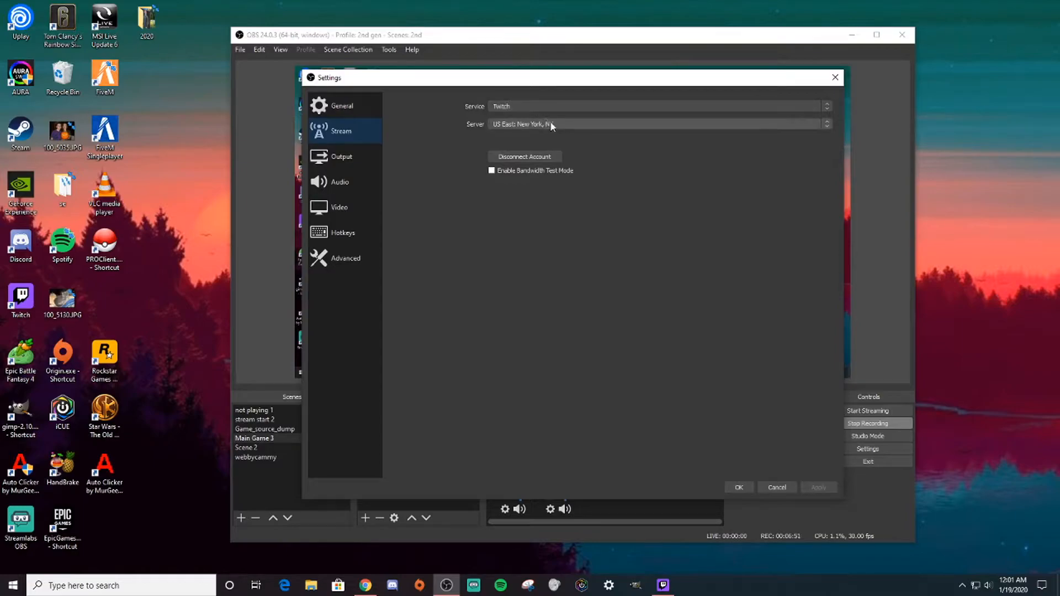
left_click(365, 157)
left_click(364, 138)
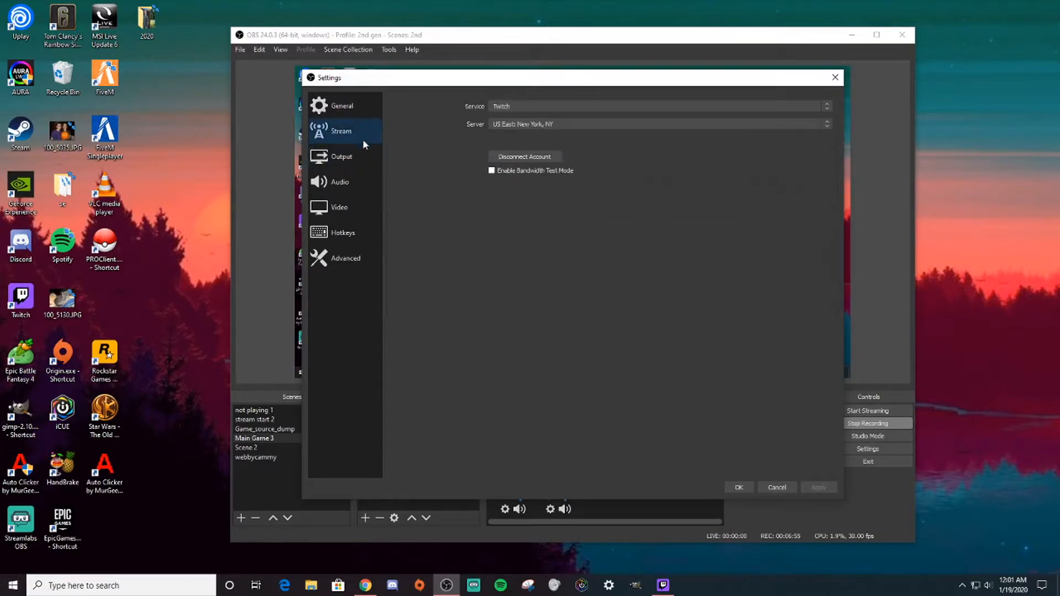
left_click(369, 153)
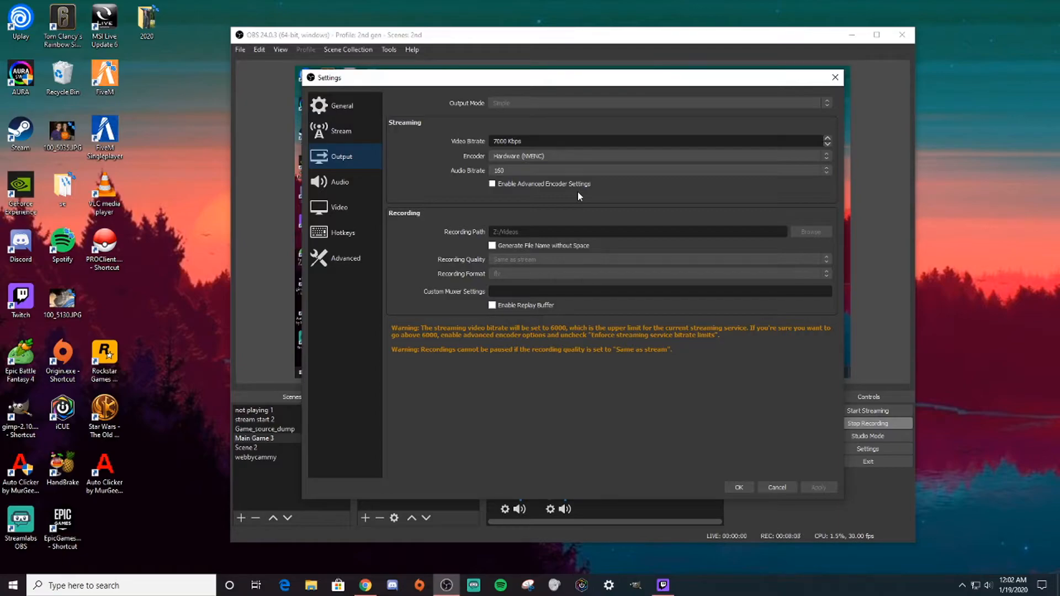
- Look through the General, Video and Audio settings, and examine the streaming and recording options in the Output settings
left_click(357, 189)
left_click(350, 161)
left_click(362, 138)
left_click(351, 106)
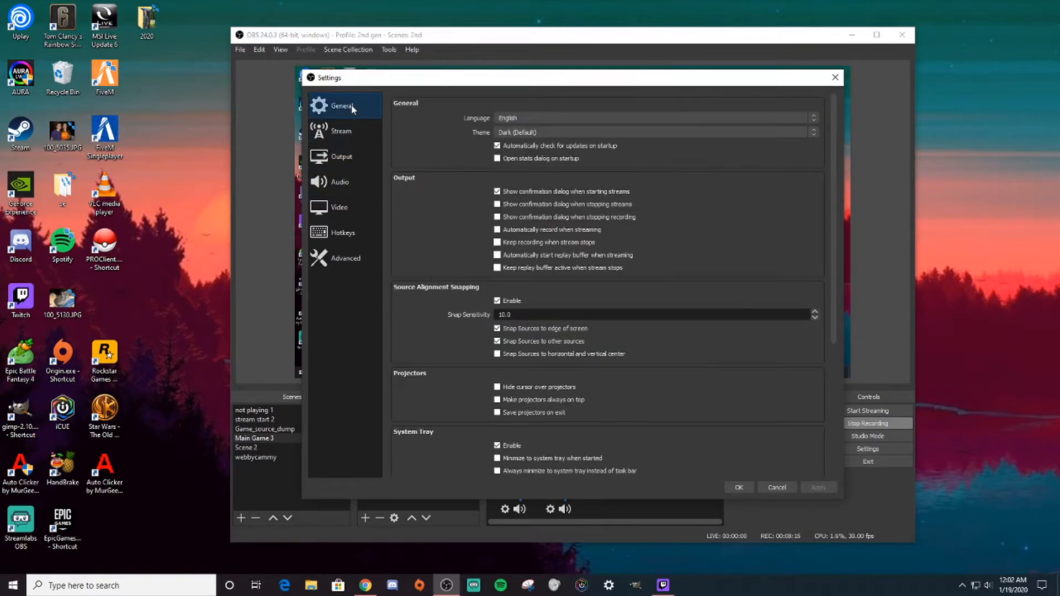
left_click(364, 206)
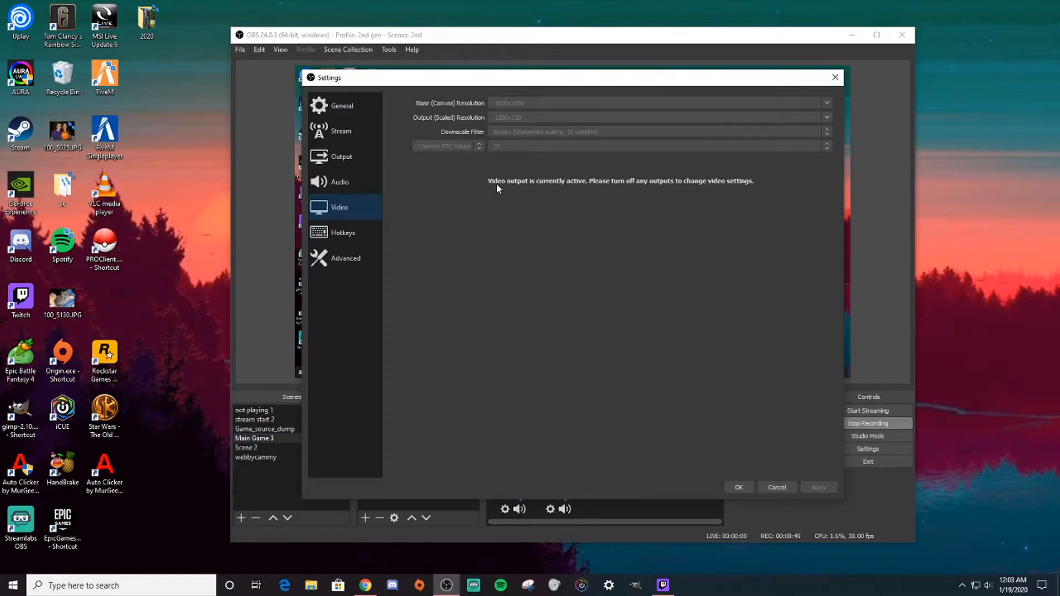
left_click(338, 181)
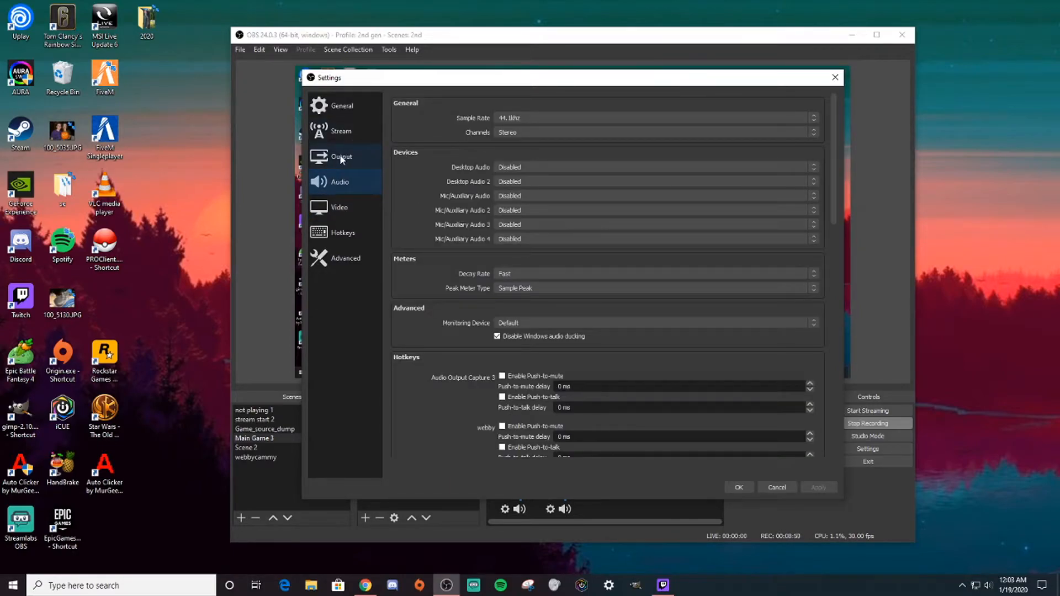
left_click(341, 157)
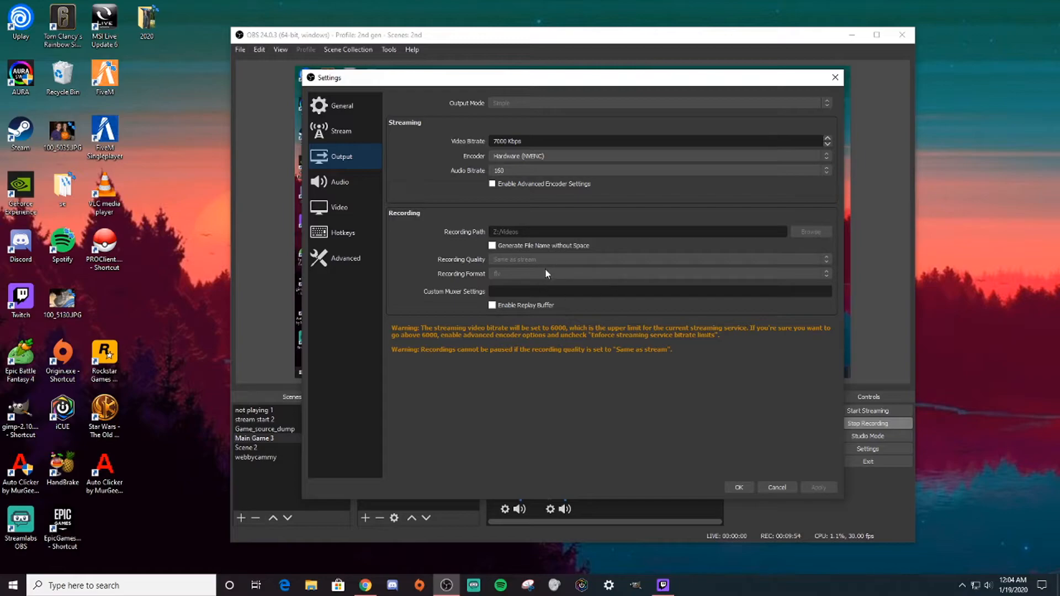
- Recheck the Audio, Video, Stream and Output settings pages for their current configuration
left_click(367, 185)
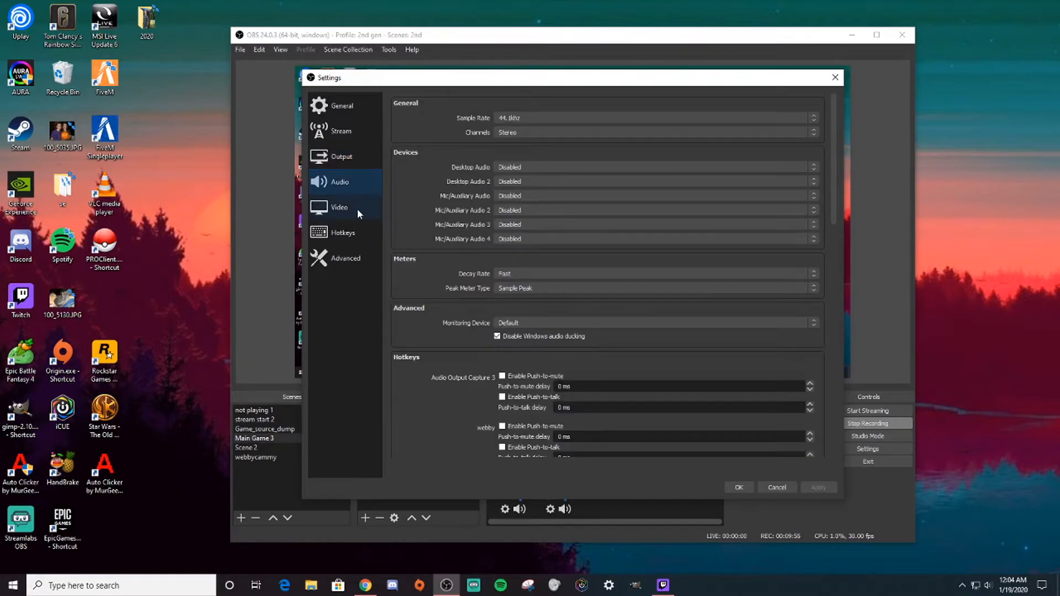
left_click(357, 208)
left_click(344, 233)
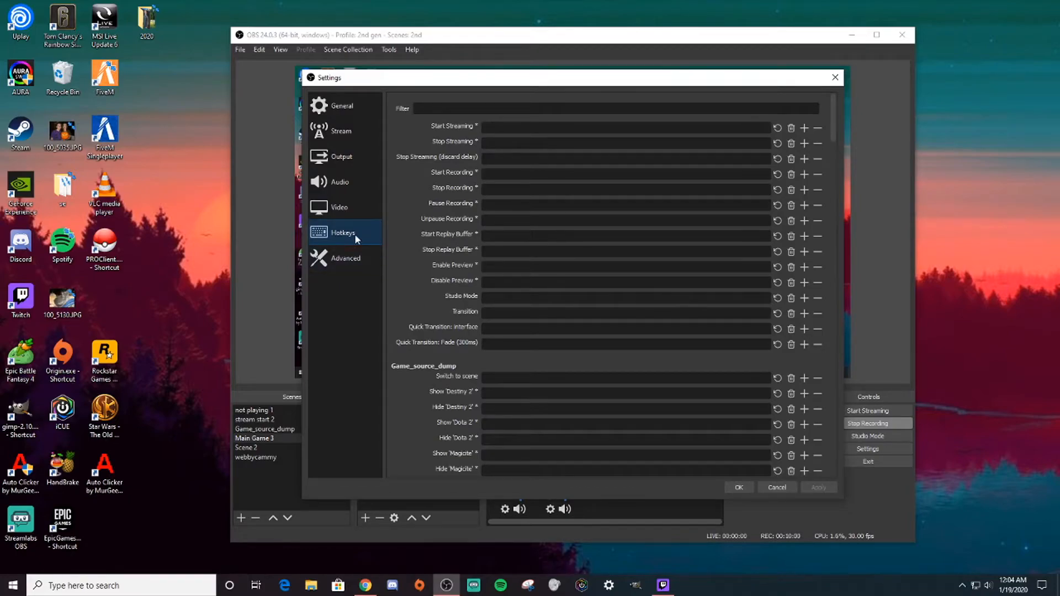
left_click(349, 159)
left_click(341, 134)
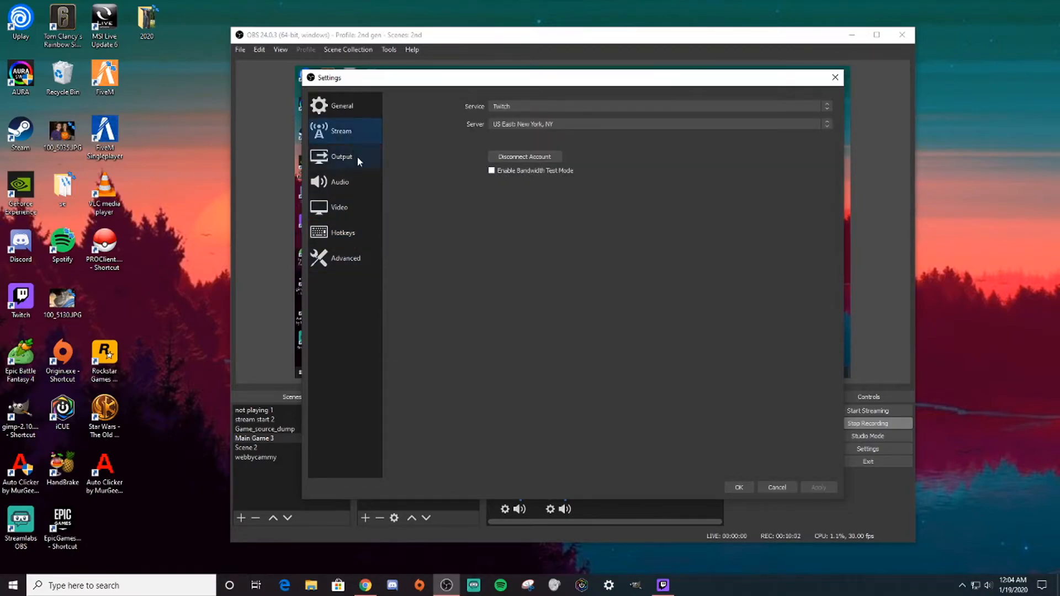
left_click(357, 156)
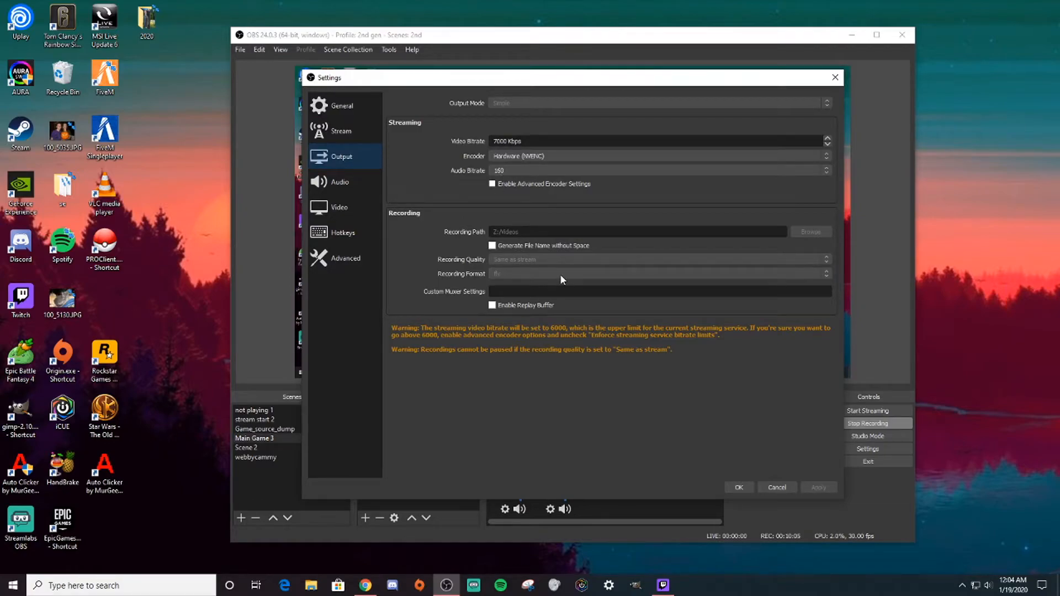
left_click(365, 207)
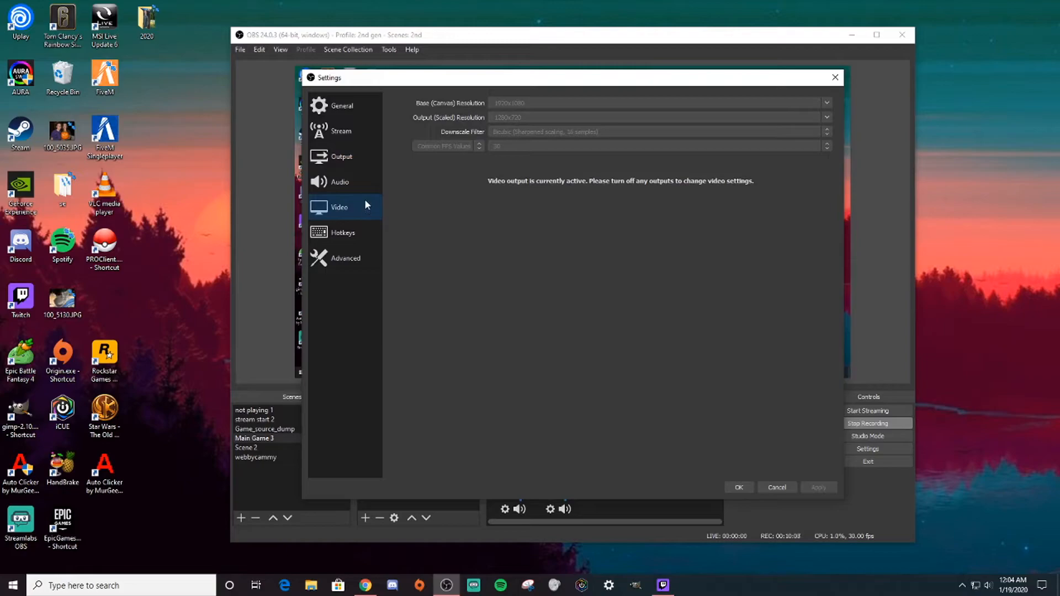
left_click(365, 193)
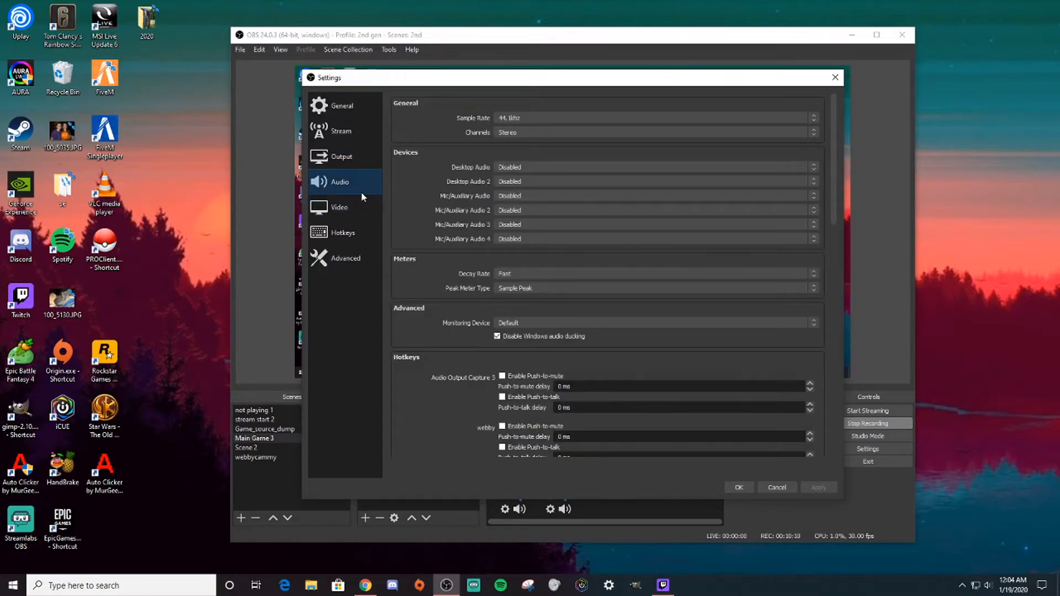
left_click(349, 202)
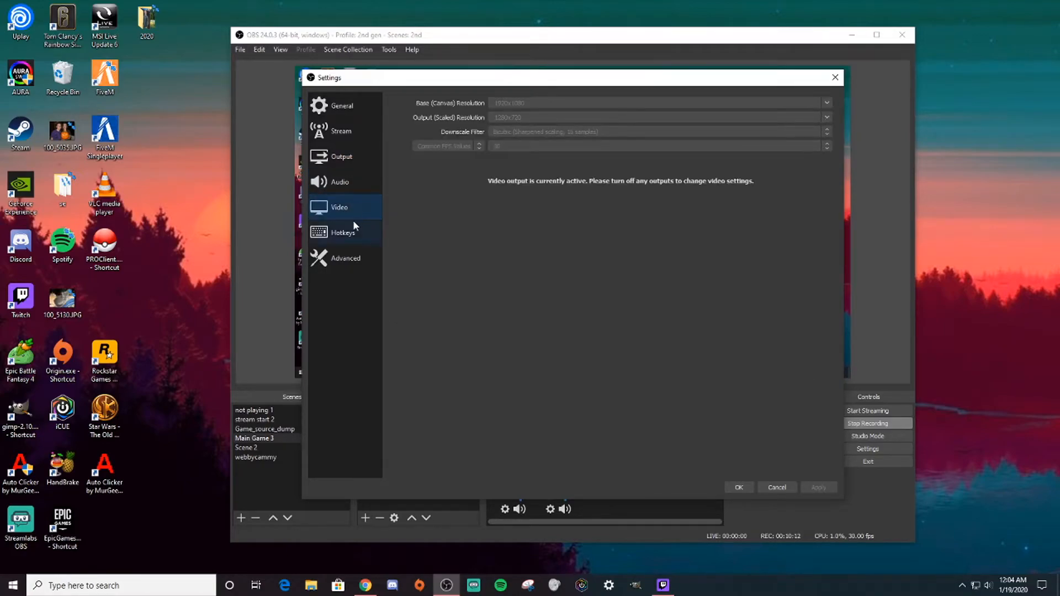
- Examine the hotkeys assigned to scene switching and to showing, hiding or muting sources throughout the hotkey list
left_click(353, 224)
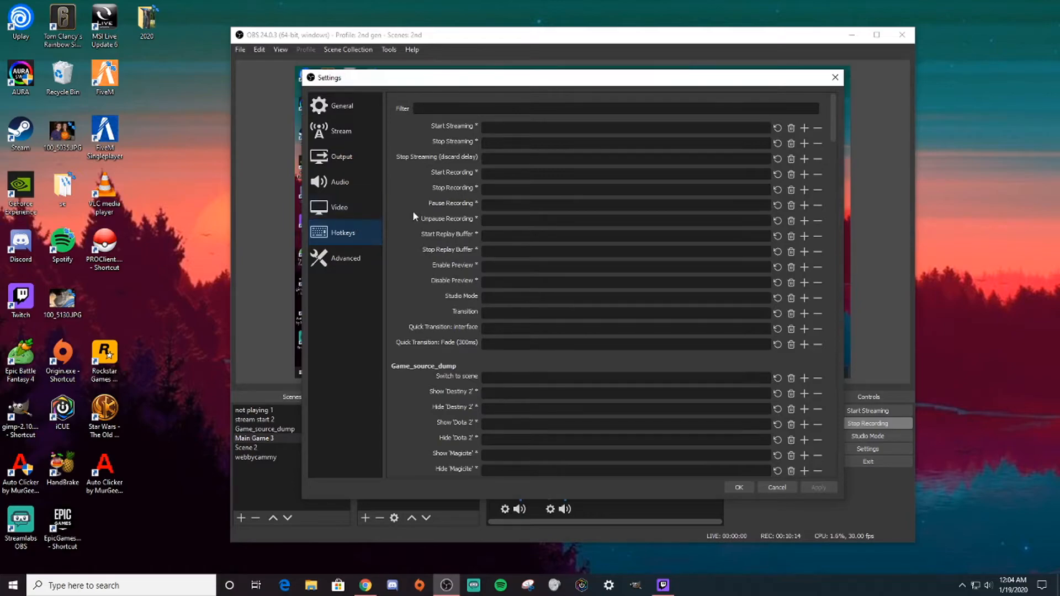
scroll(412, 206, "down", 10)
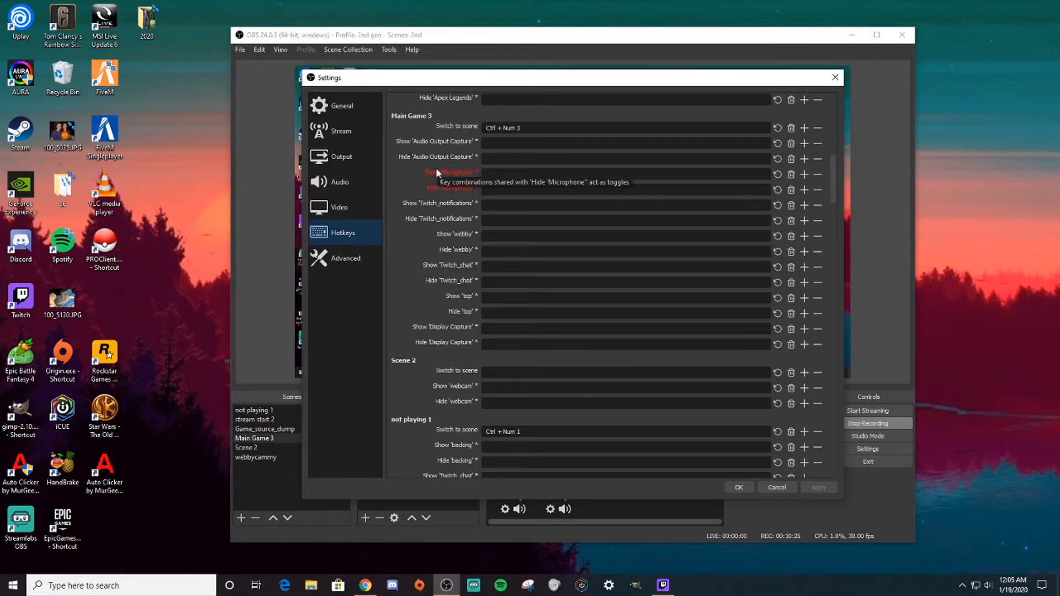
scroll(435, 167, "down", 4)
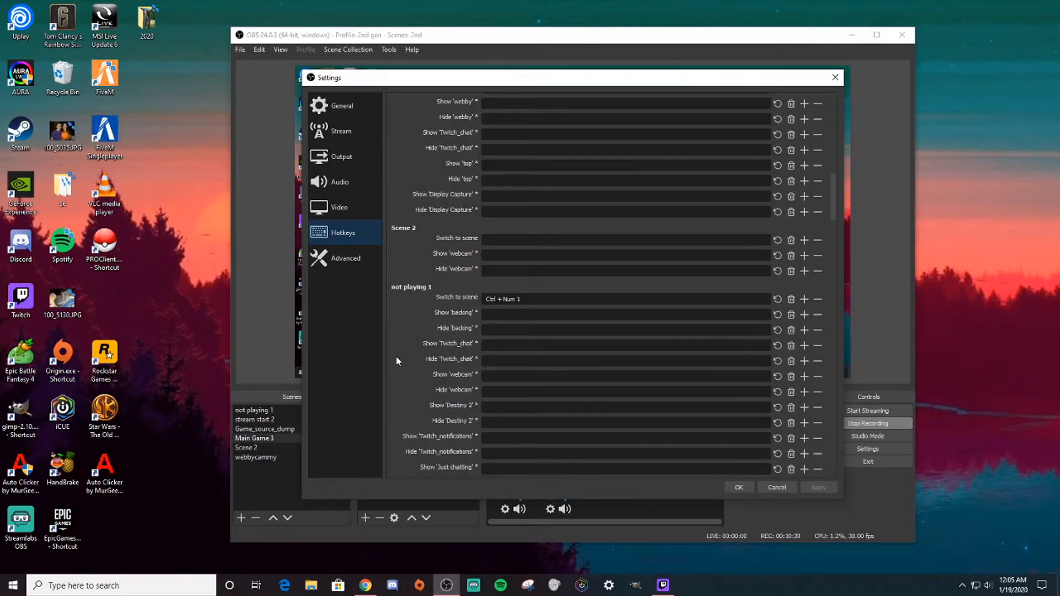
scroll(413, 344, "down", 2)
scroll(598, 232, "down", 20)
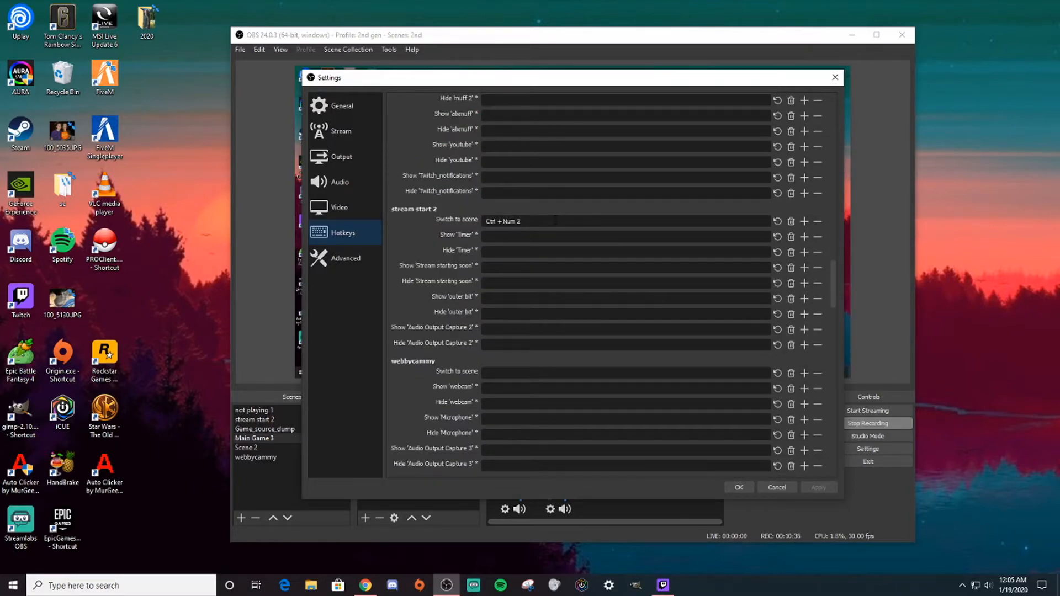
scroll(555, 221, "down", 3)
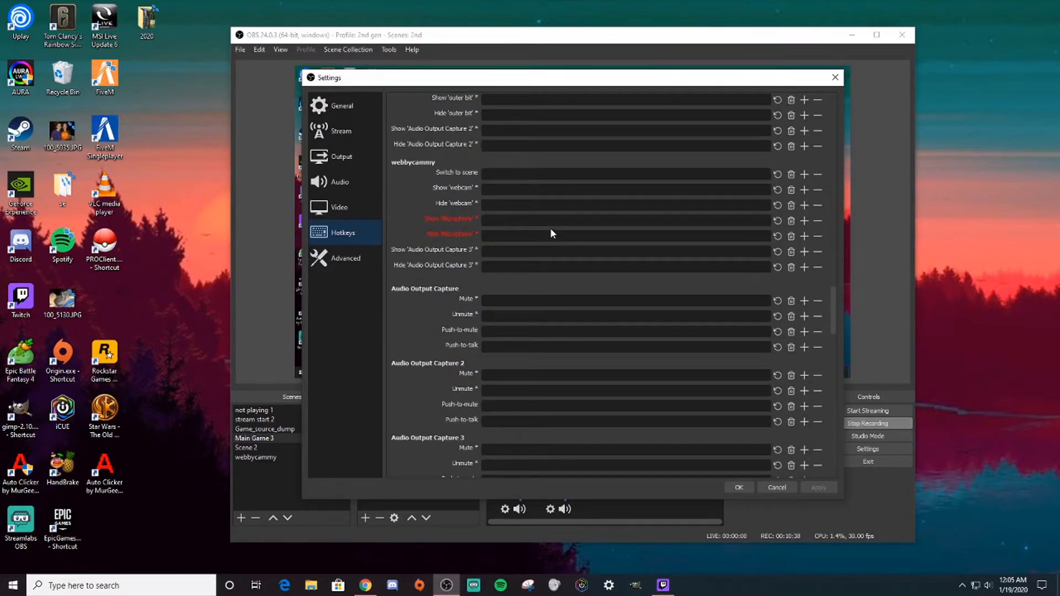
- Look through the remaining source hotkeys for mute, push-to-talk and media restart, and leave the settings without changes
scroll(551, 230, "down", 15)
scroll(608, 351, "down", 10)
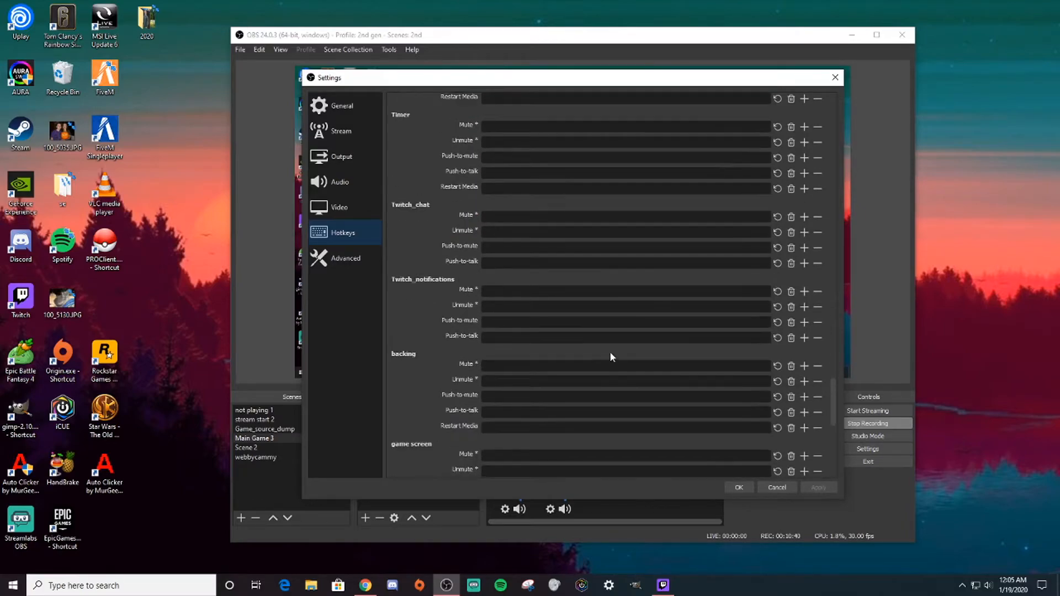
left_click(785, 488)
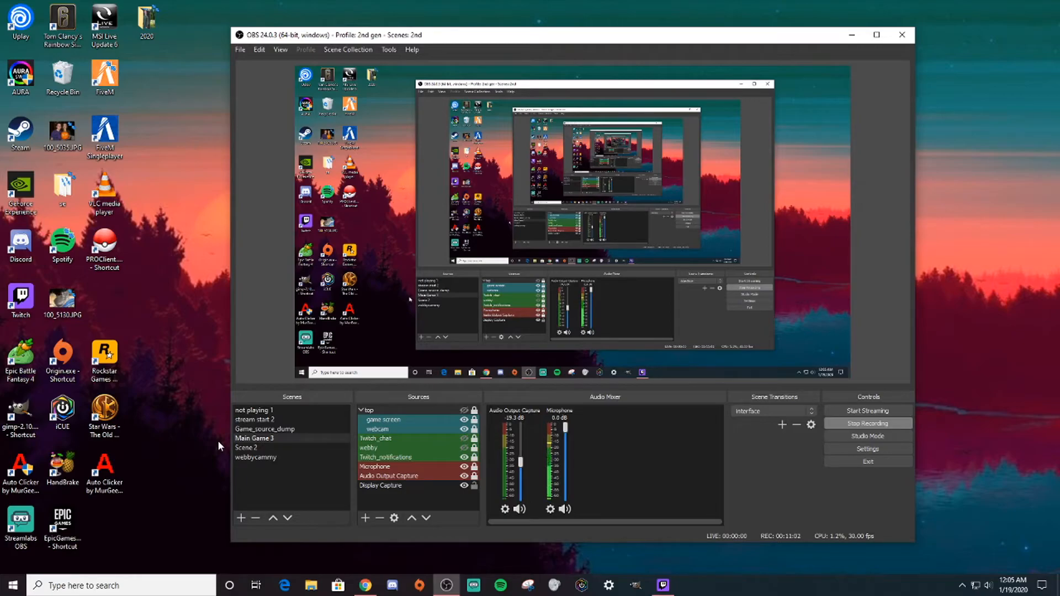
key("2")
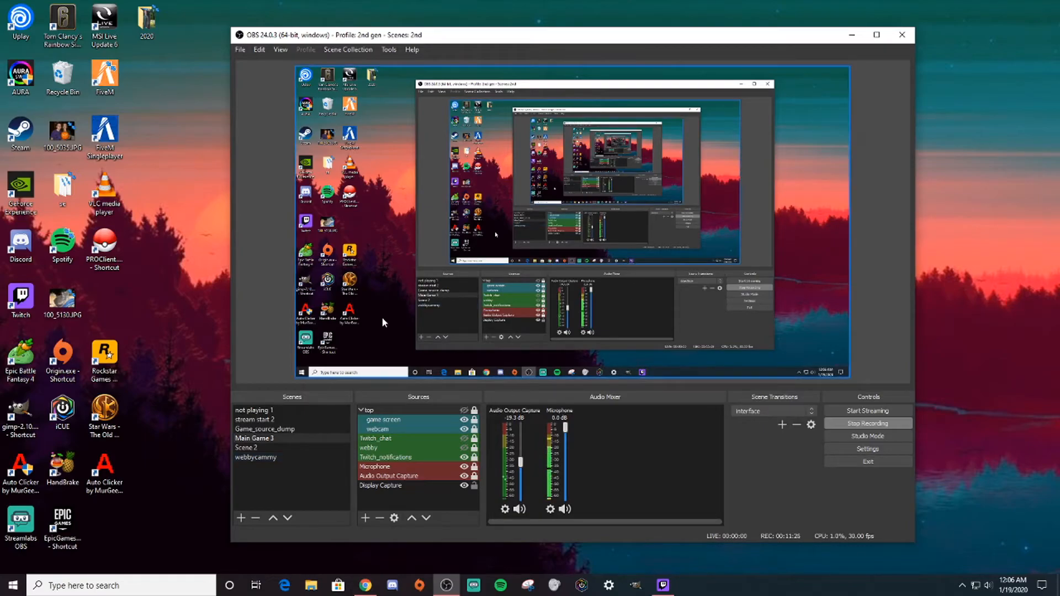
left_click(105, 412)
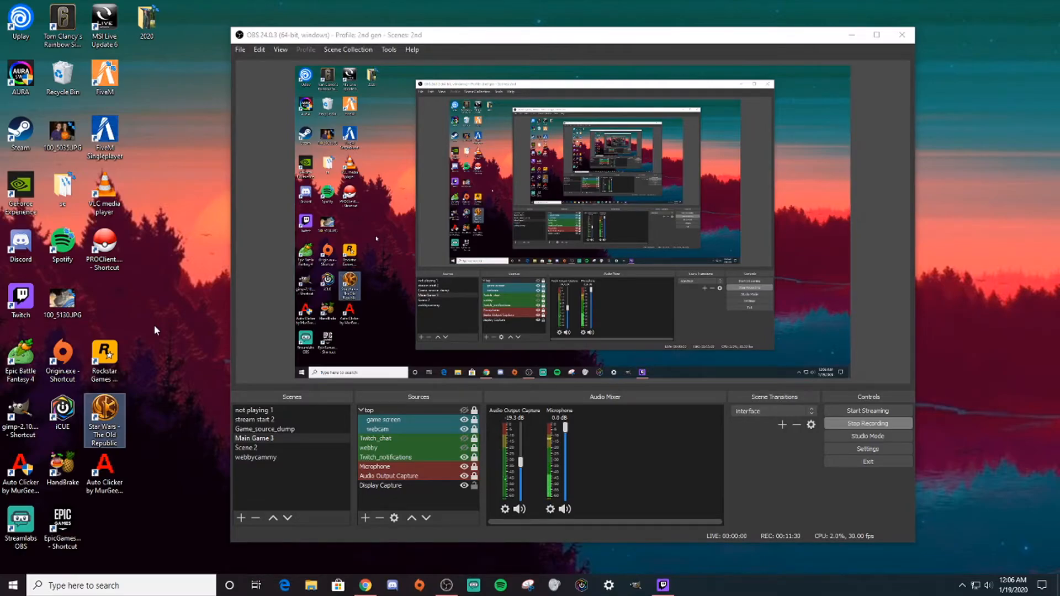
left_click(116, 353)
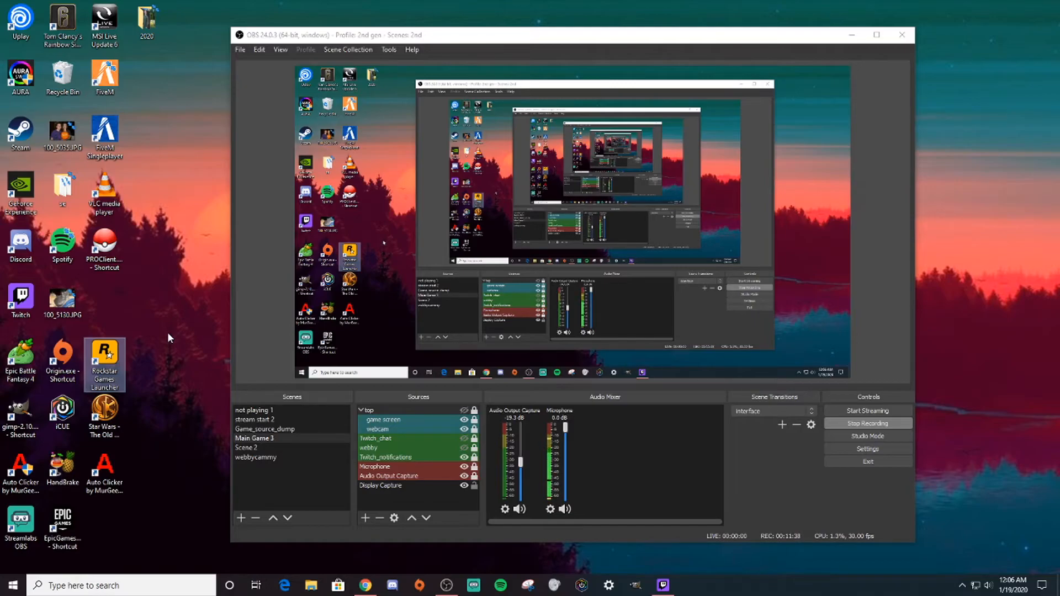
left_click(181, 288)
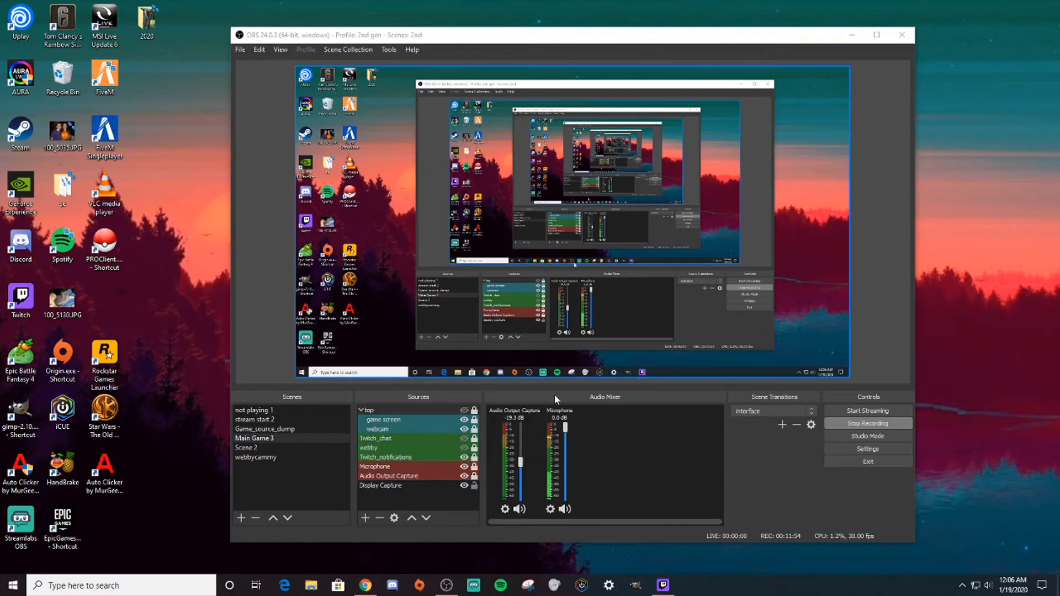
- Reopen the program settings and check the recording path and options on the Output page
left_click(897, 454)
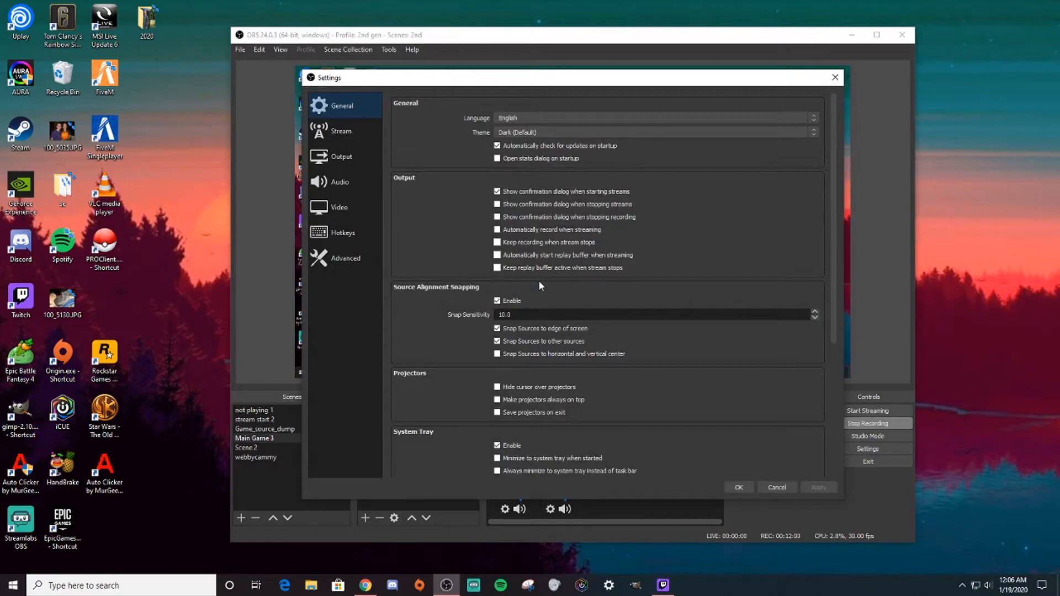
left_click(347, 159)
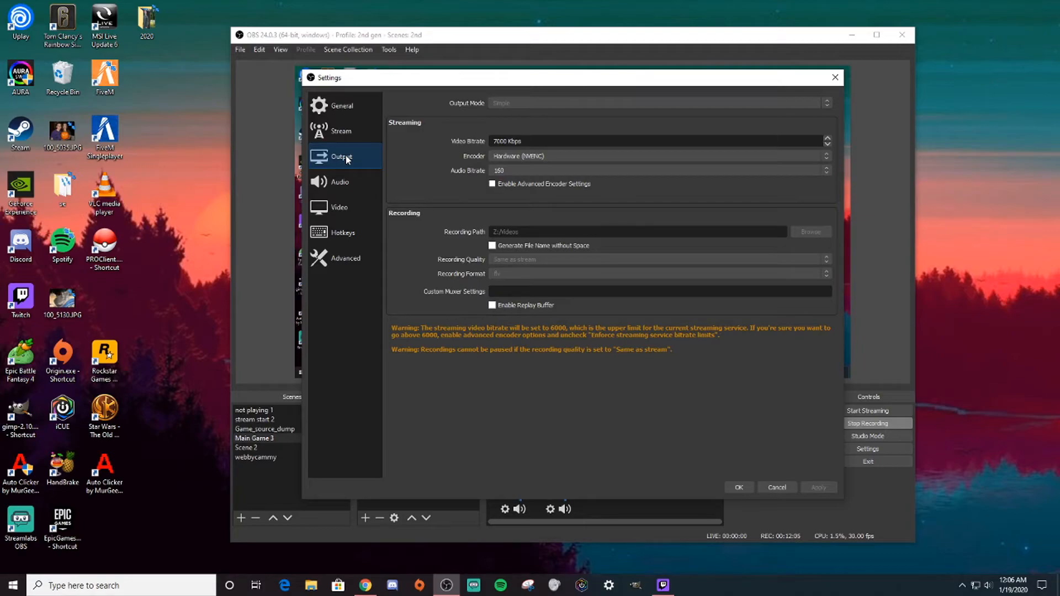
left_click(738, 487)
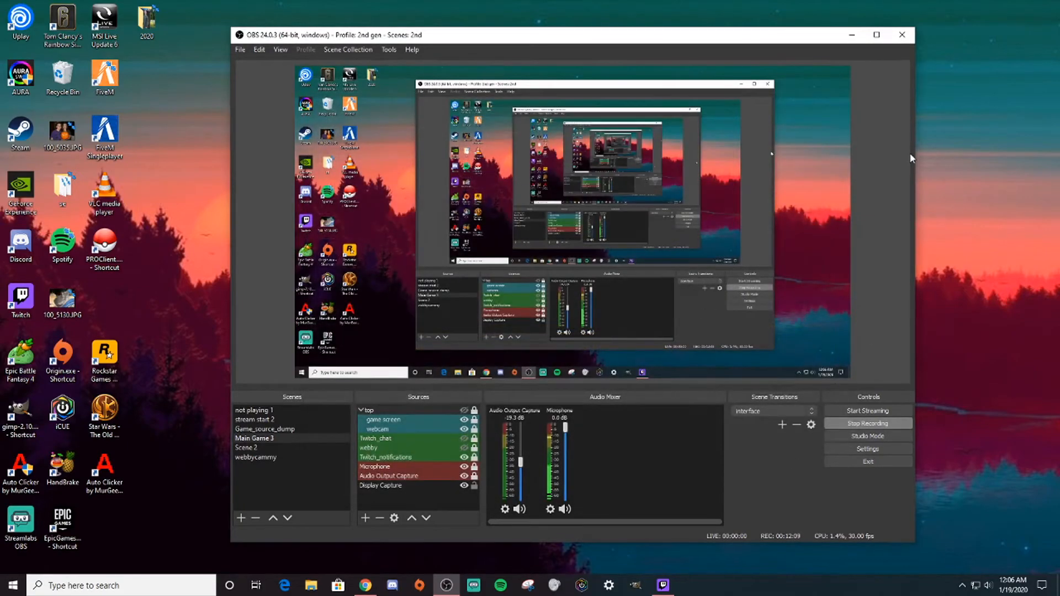
- Minimize OBS and switch to File Explorer to examine the free space on the C:, G: and X: drives
left_click(852, 36)
left_click(311, 586)
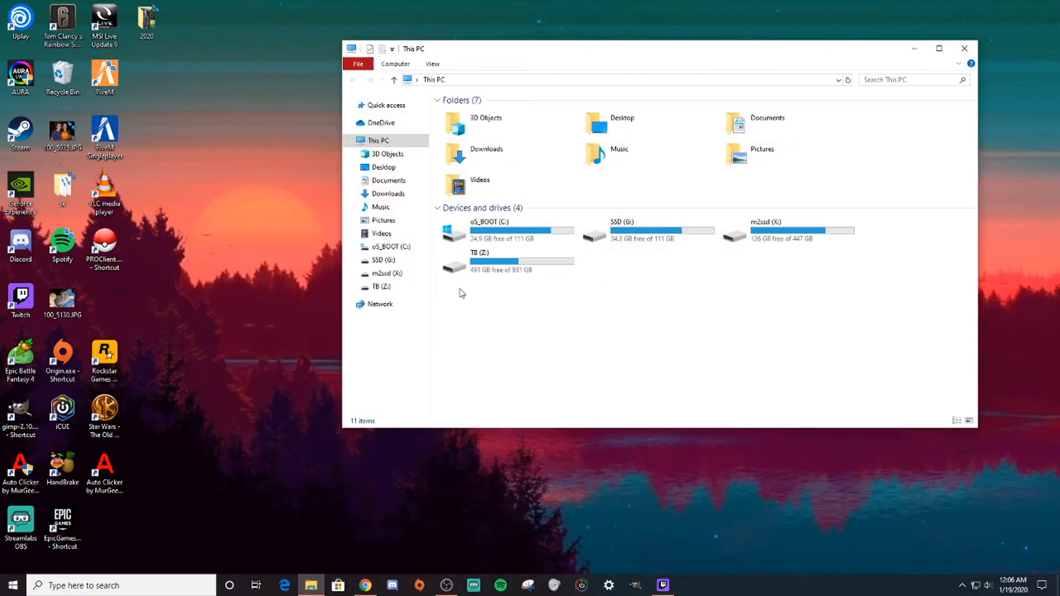
left_click_drag(478, 305, 857, 218)
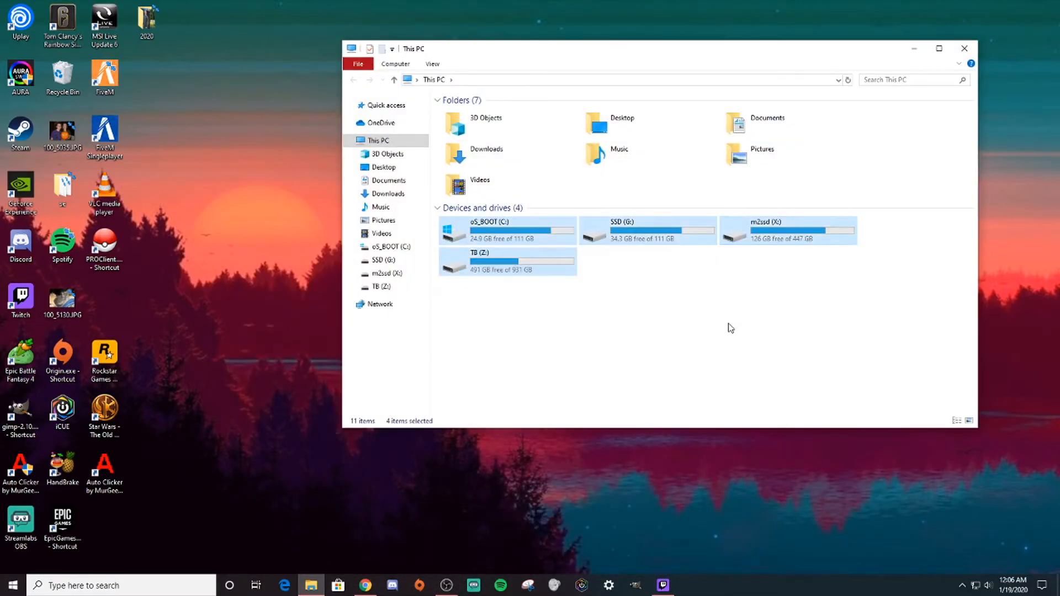
left_click(546, 237)
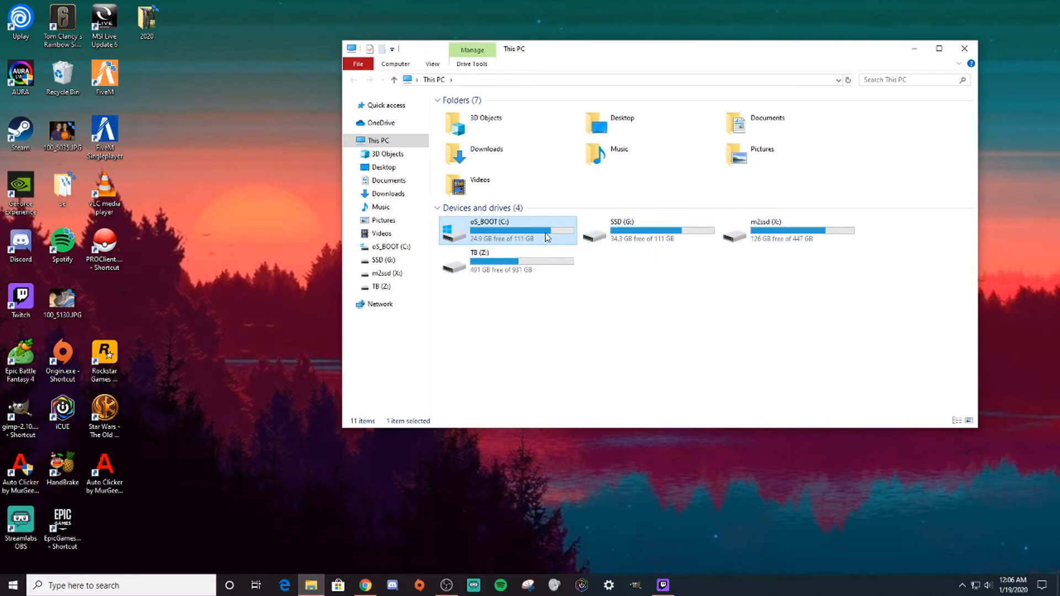
left_click(628, 230)
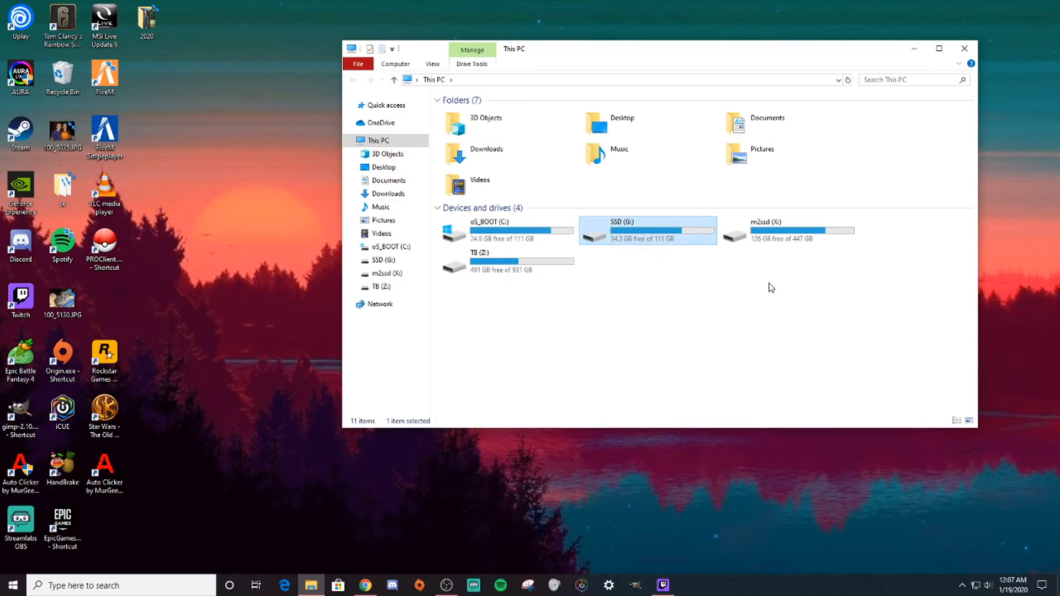
left_click(798, 243)
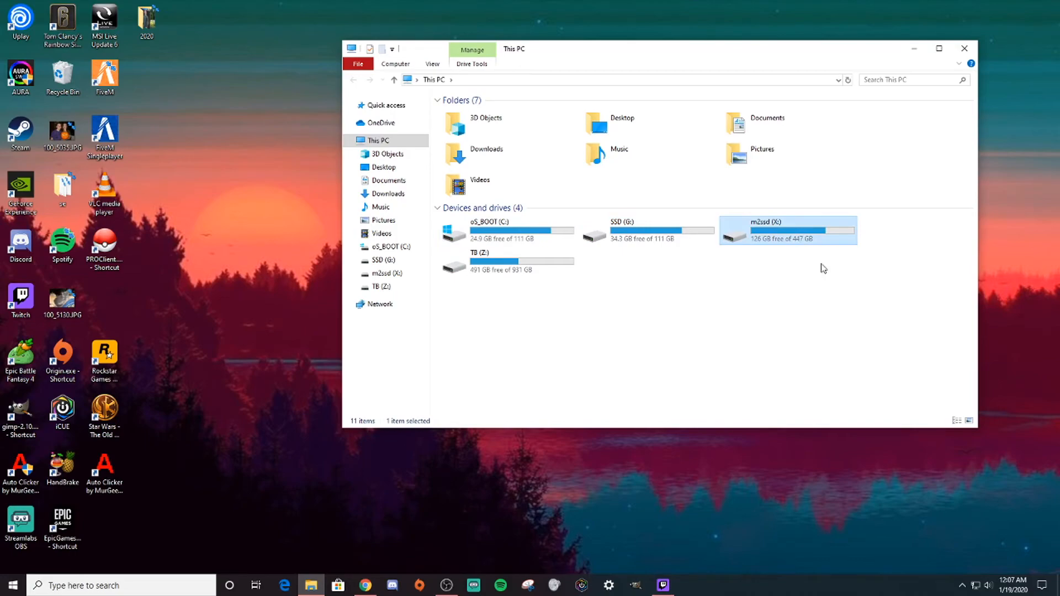
- Look at the folders stored on the m2ssd (X:) drive and return to This PC
double_click(765, 241)
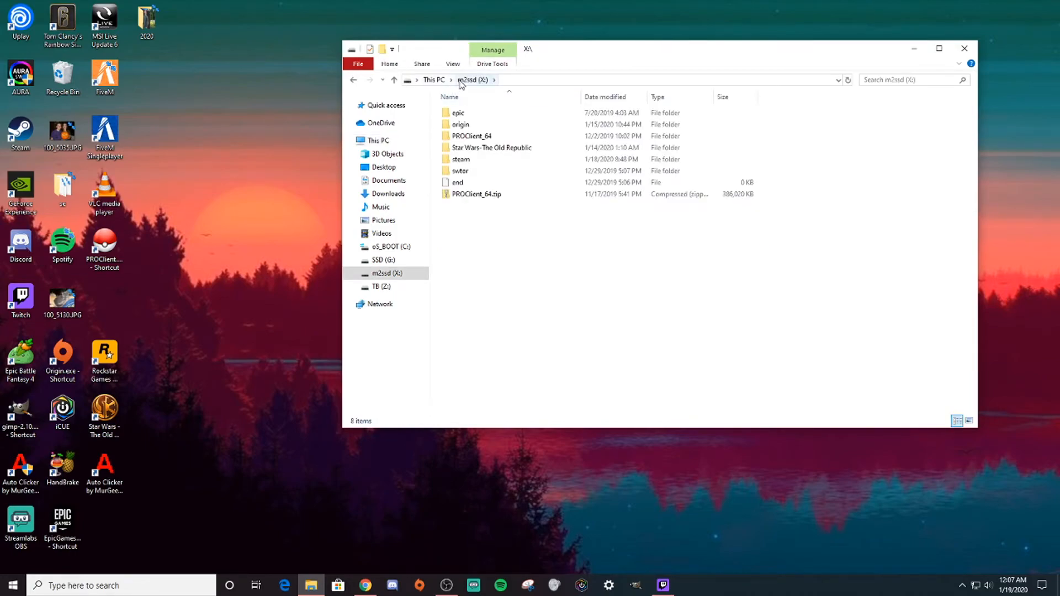
left_click(494, 80)
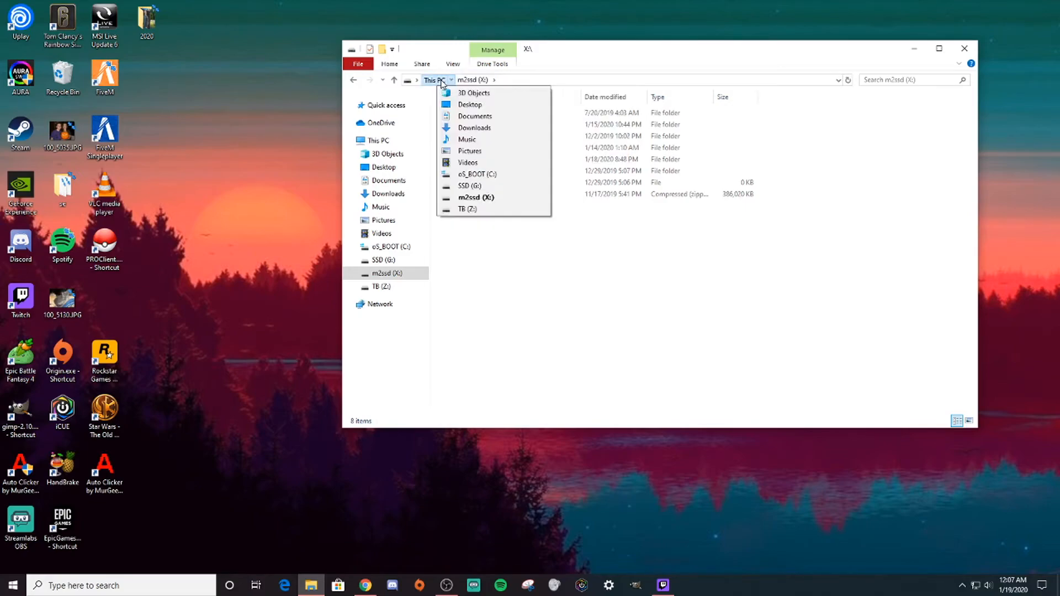
left_click(439, 80)
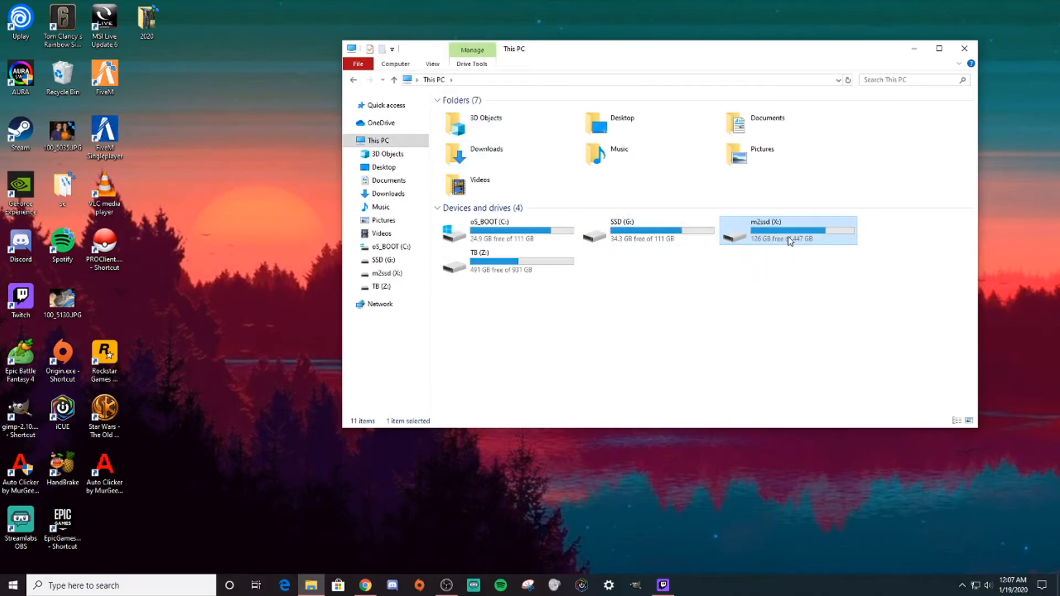
- Browse the TB (Z:) drive and the recordings in its Videos folder, and return to This PC
mouse_move(789, 243)
double_click(464, 263)
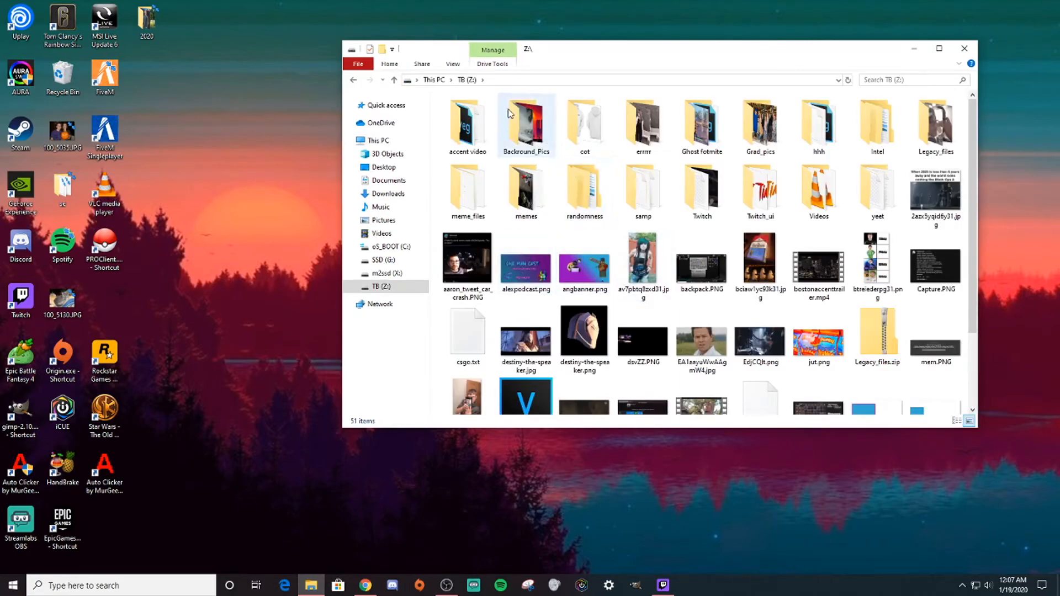
scroll(528, 191, "down", 2)
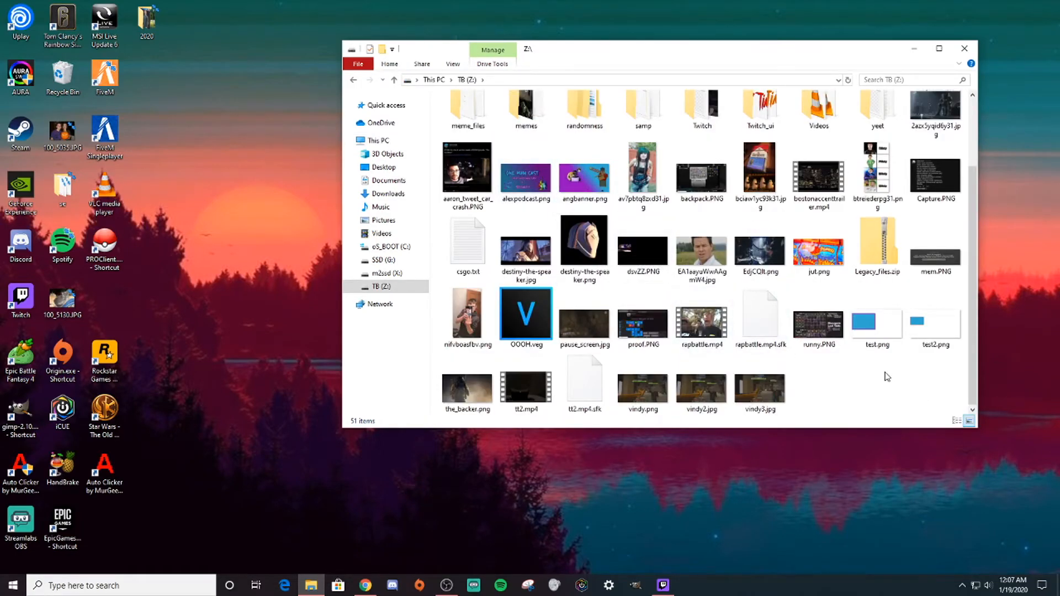
scroll(886, 377, "up", 3)
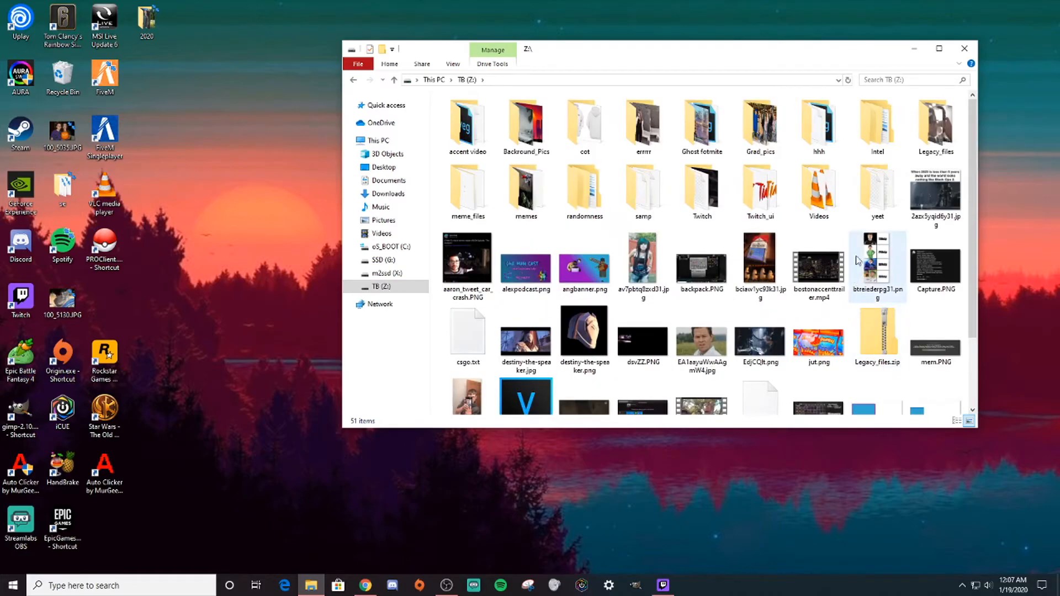
double_click(819, 188)
scroll(742, 325, "down", 1)
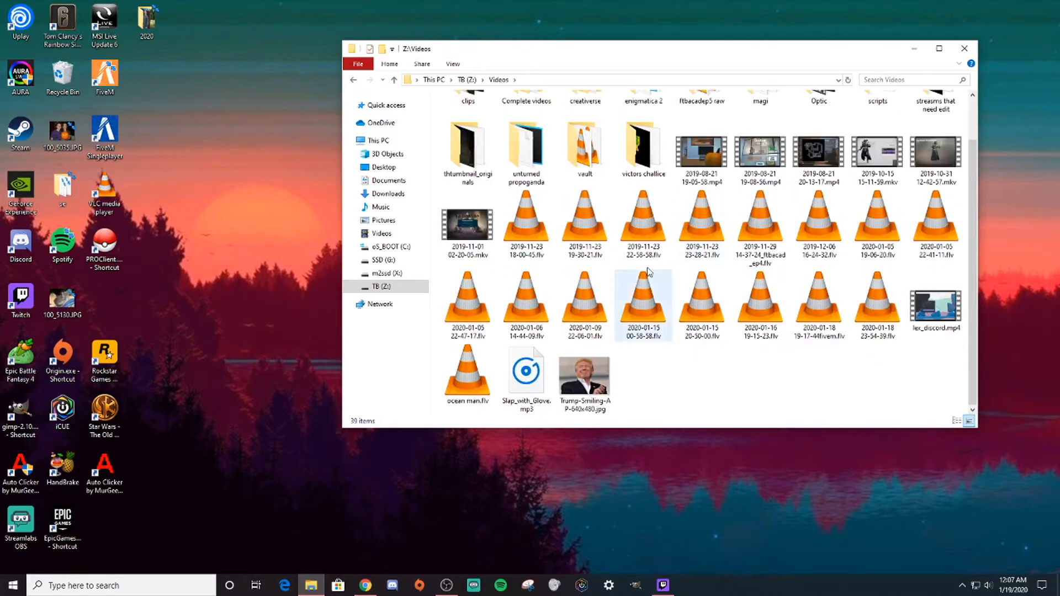
left_click(435, 80)
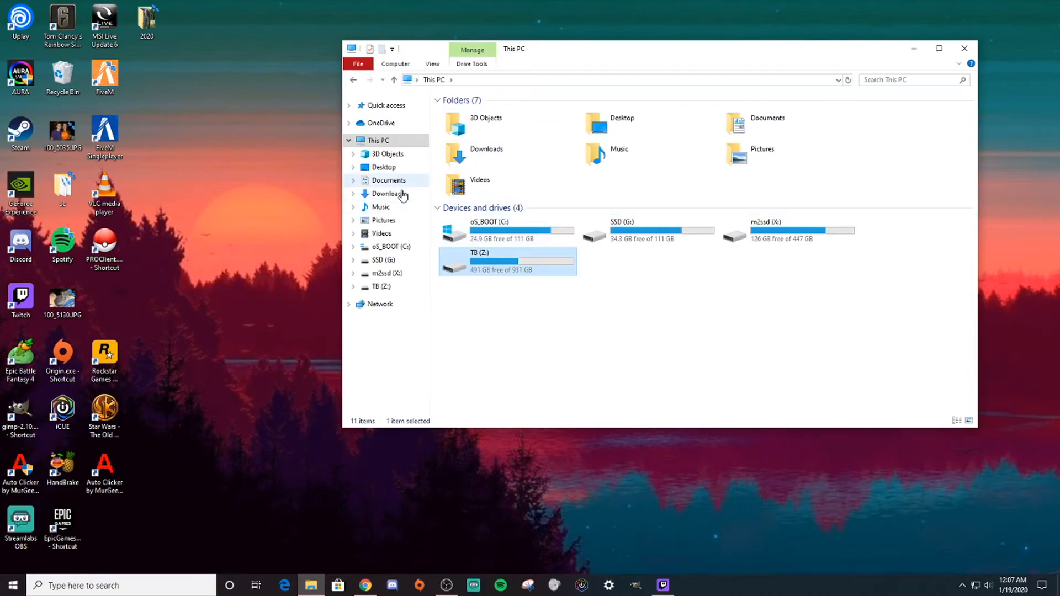
- Look at the default Videos and Desktop folders under This PC, and close the File Explorer window
left_click(401, 235)
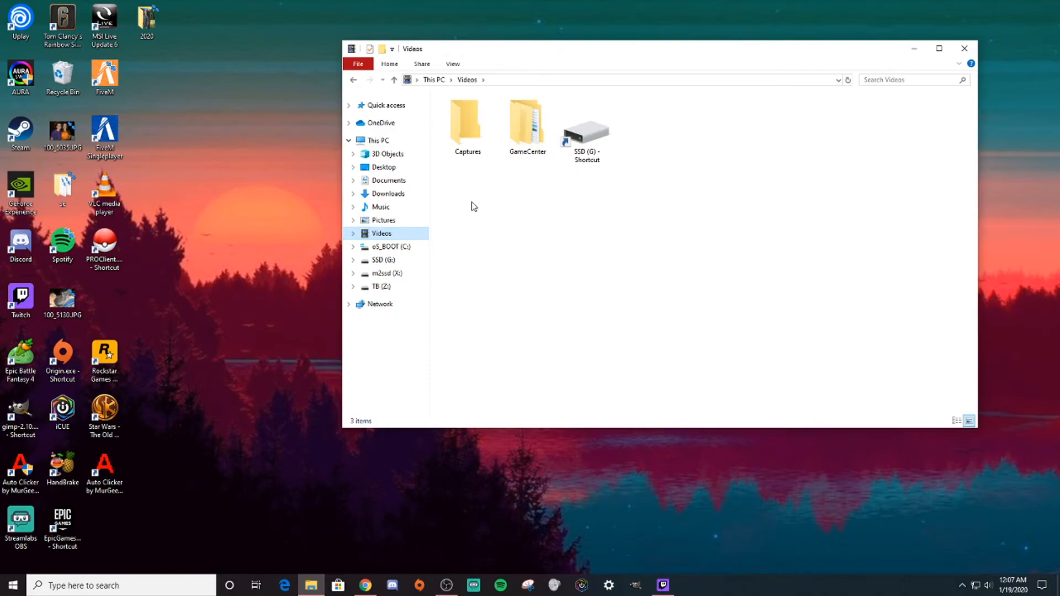
left_click(436, 80)
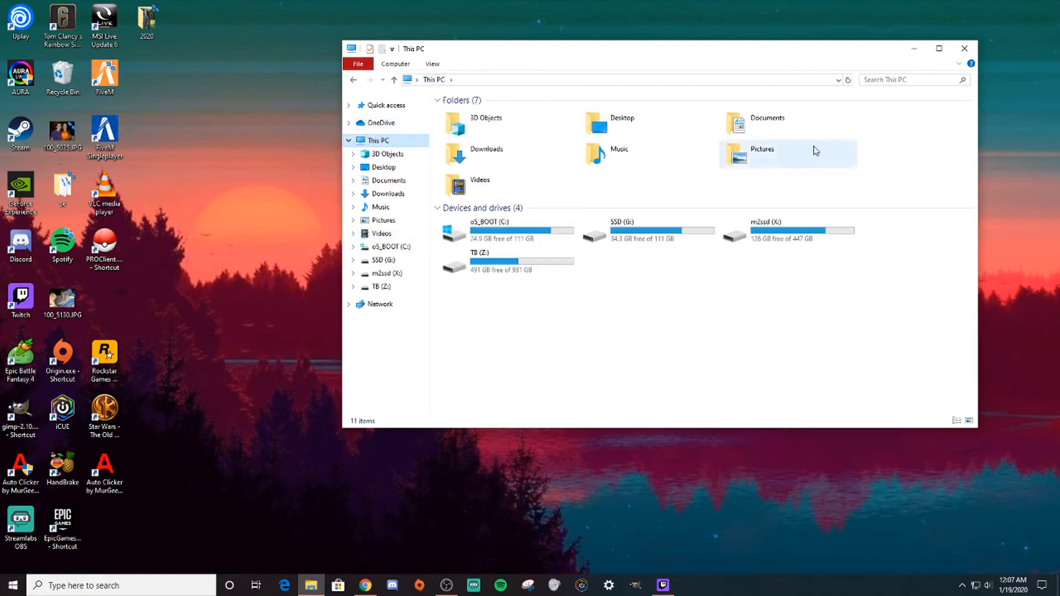
left_click_drag(895, 128, 465, 208)
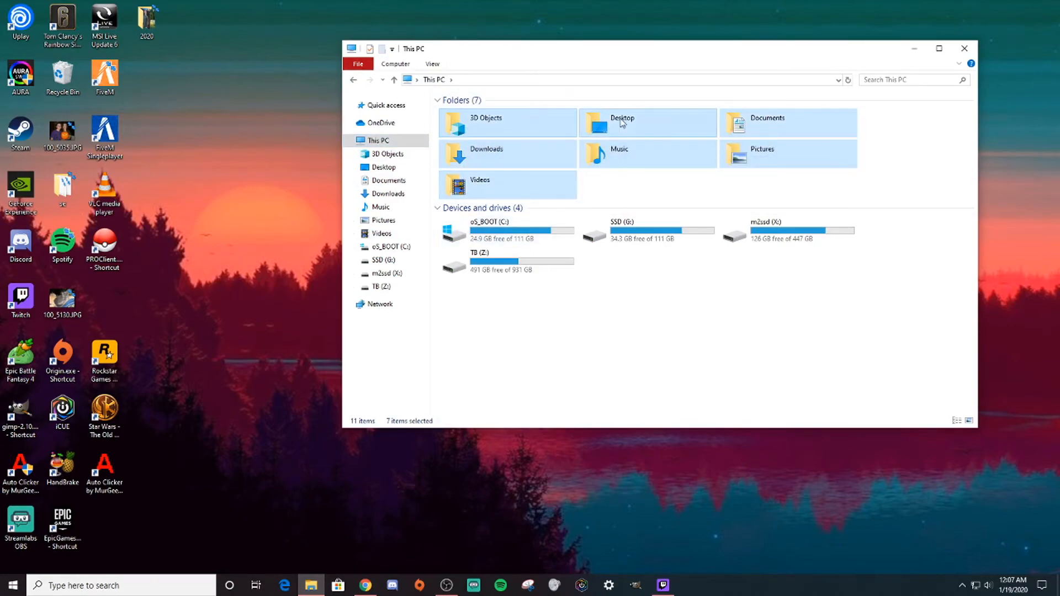
double_click(622, 123)
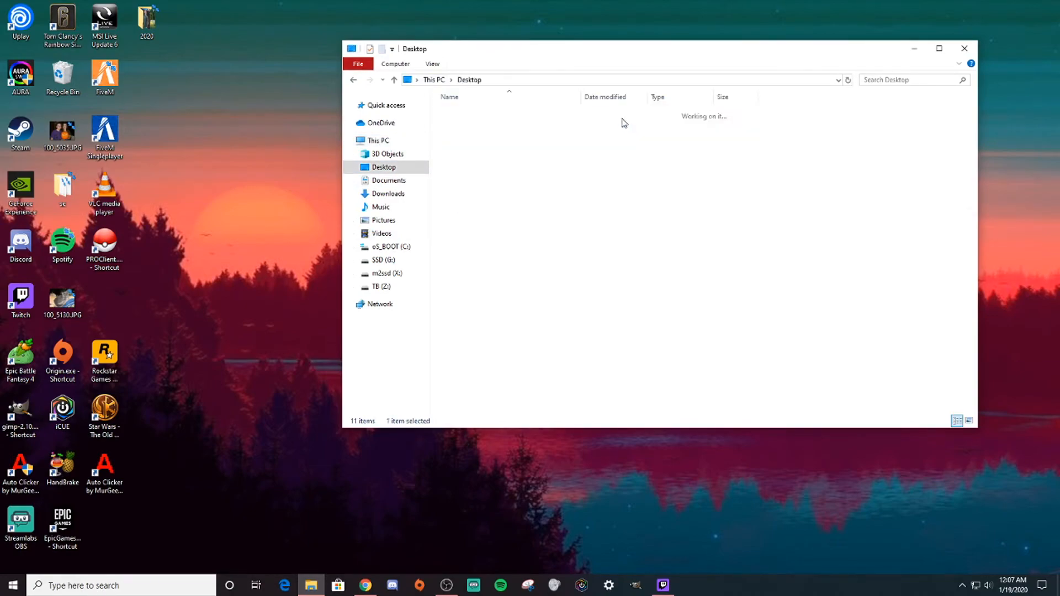
left_click(445, 81)
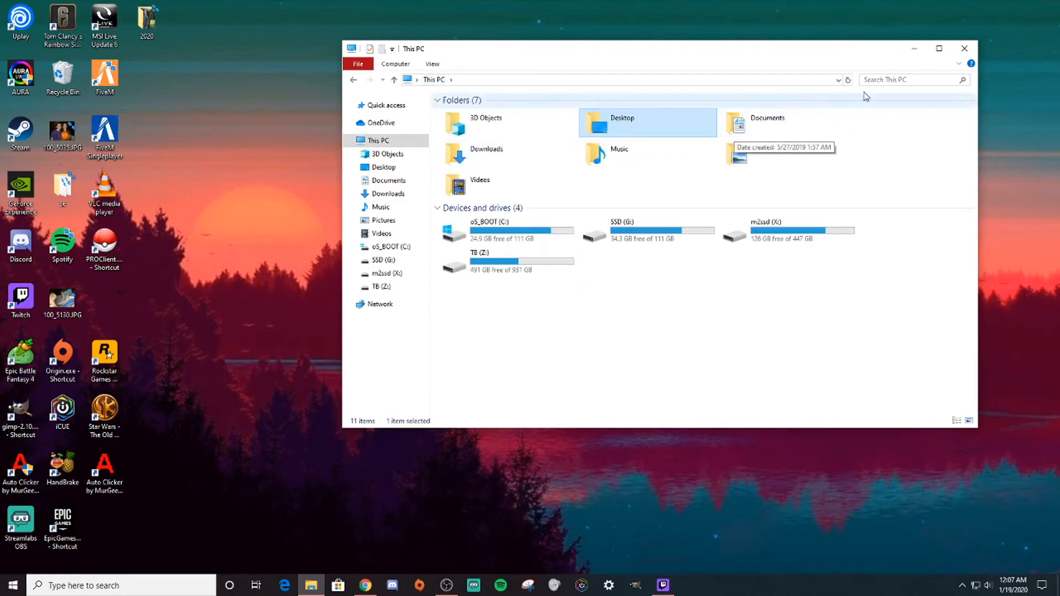
left_click(965, 49)
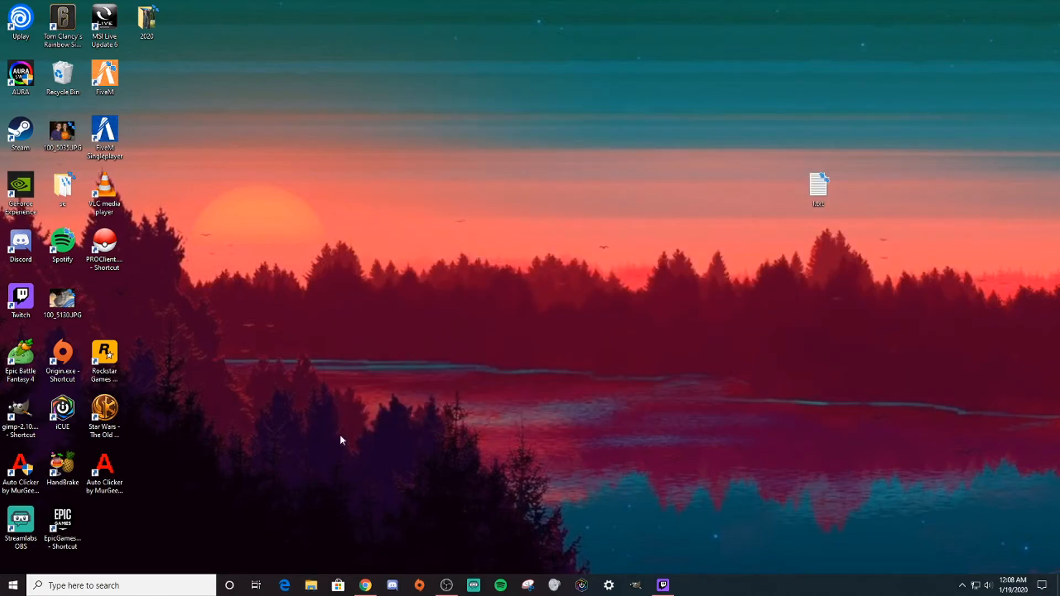
- Reopen File Explorer at the Videos folder on the TB (Z:) drive and examine the recordings stored there
left_click(311, 585)
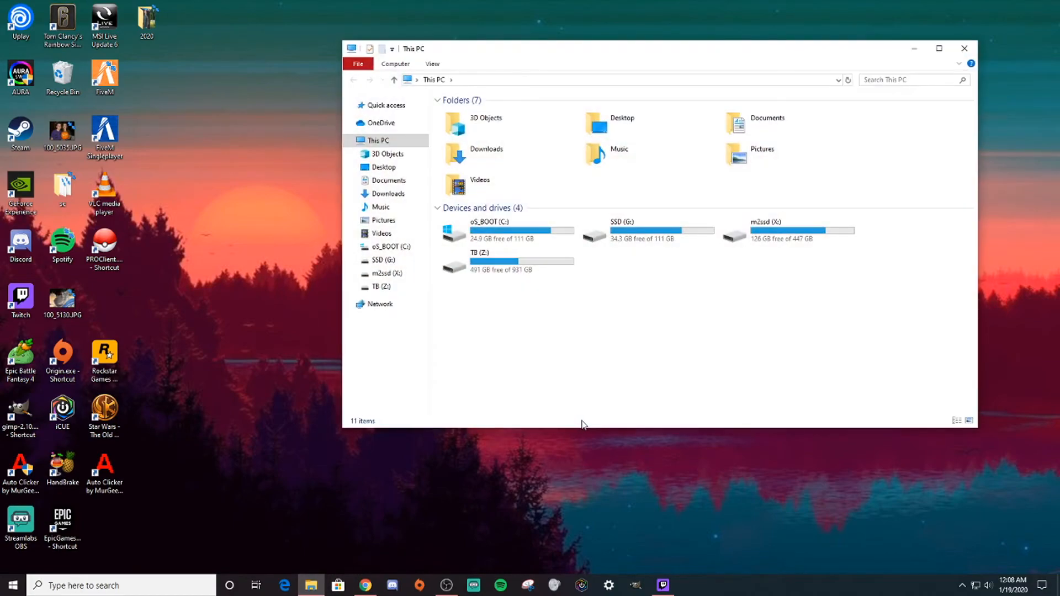
double_click(555, 264)
double_click(819, 190)
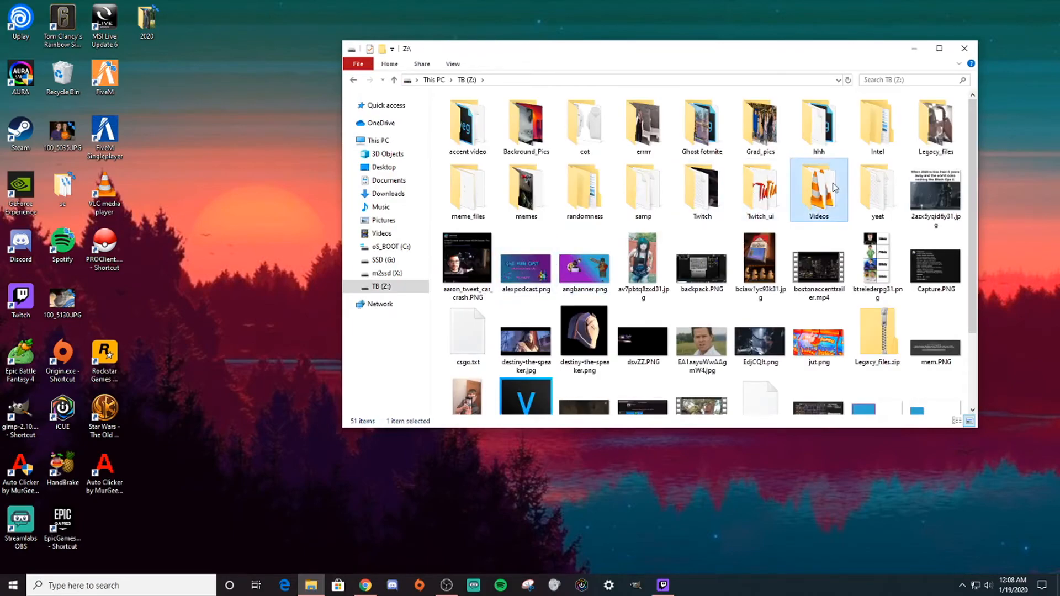
scroll(779, 408, "down", 2)
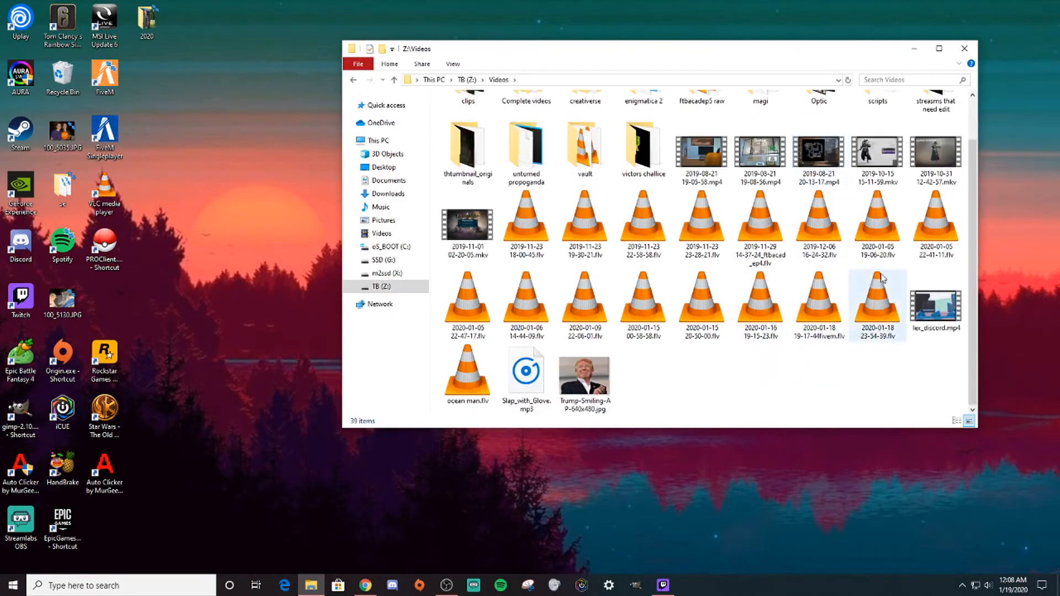
left_click_drag(924, 400, 438, 197)
left_click(733, 371)
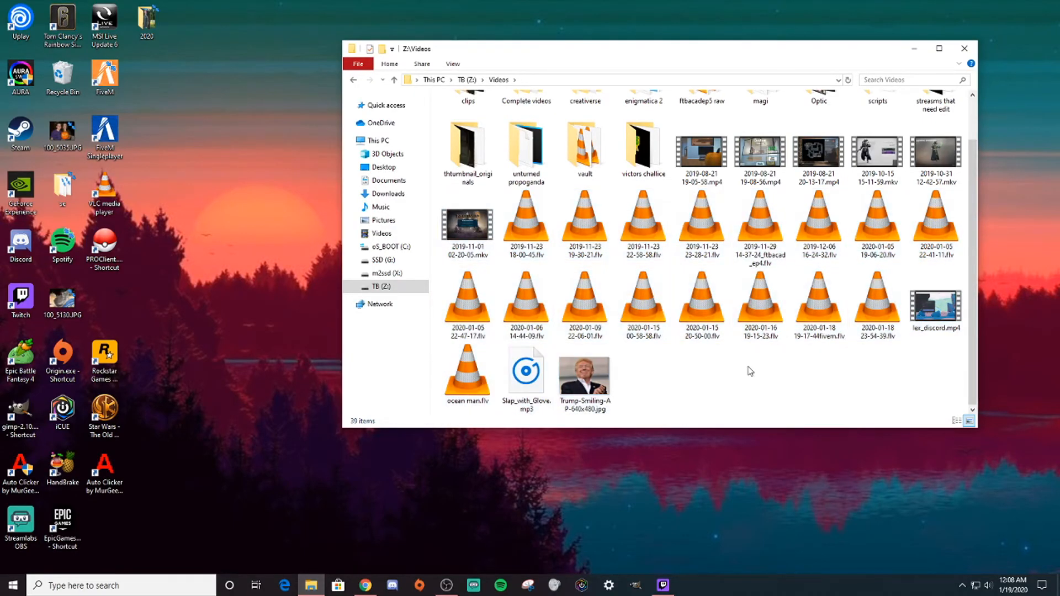
- Open the vault folder inside Z:\Videos and select all of its video files
scroll(751, 371, "up", 1)
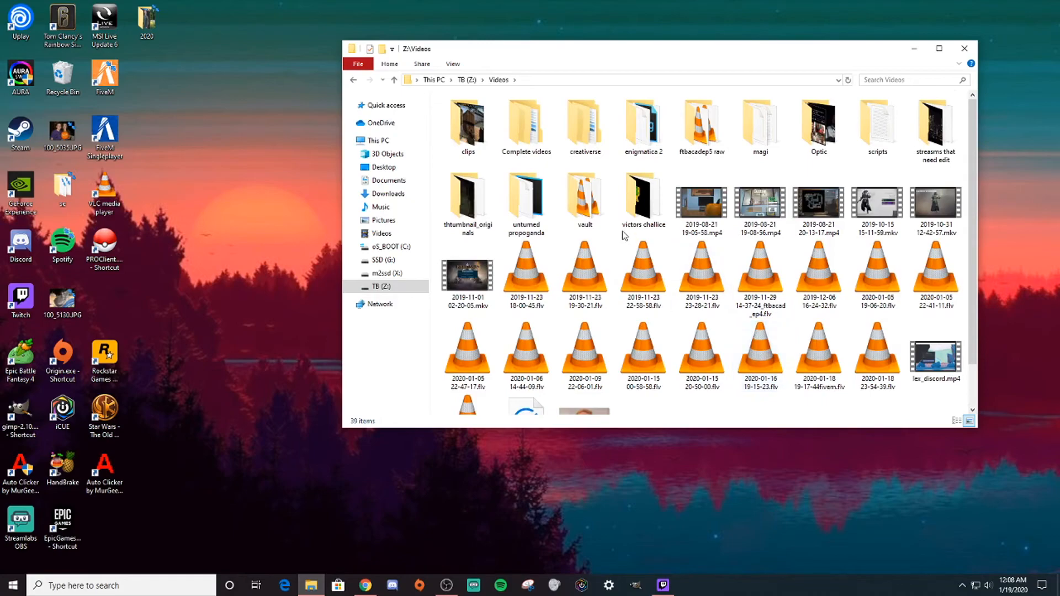
double_click(602, 207)
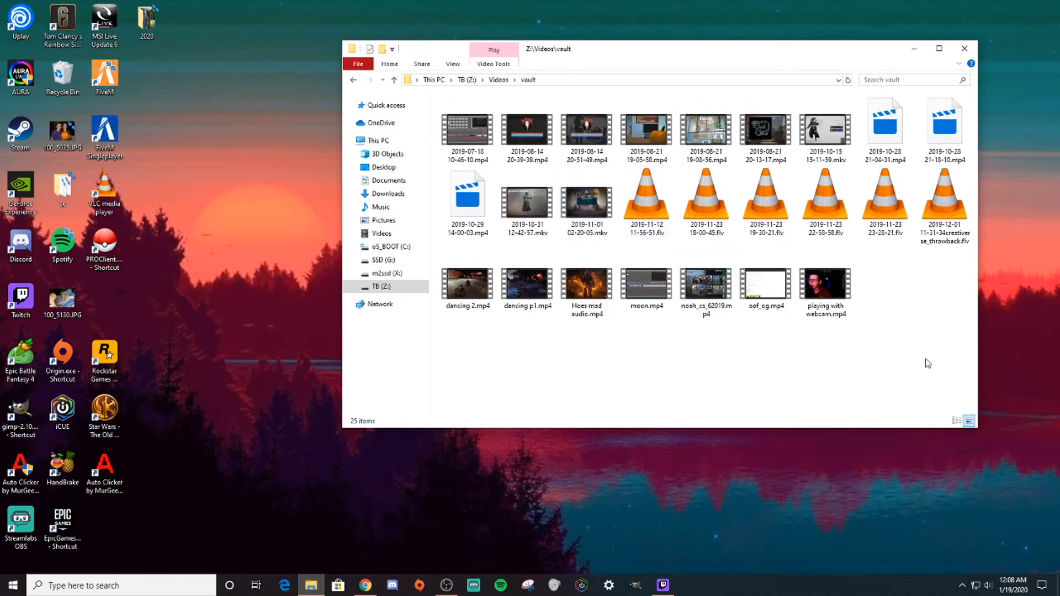
left_click_drag(972, 393, 448, 110)
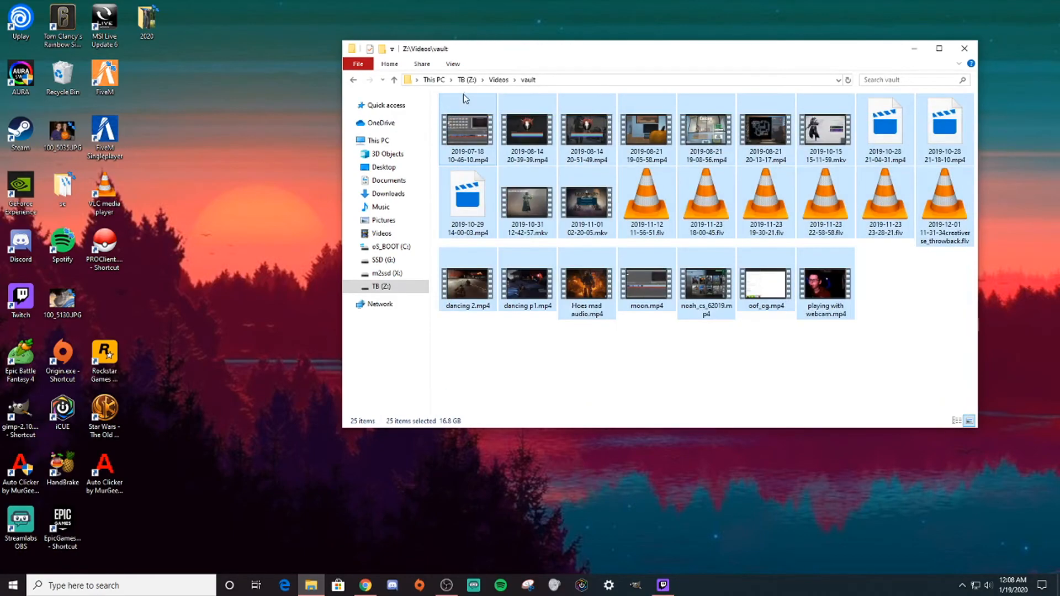
- Return to the Videos folder on the TB (Z:) drive, look through it and inside enigmatica 2, and go back to Videos
left_click(499, 80)
scroll(855, 379, "down", 1)
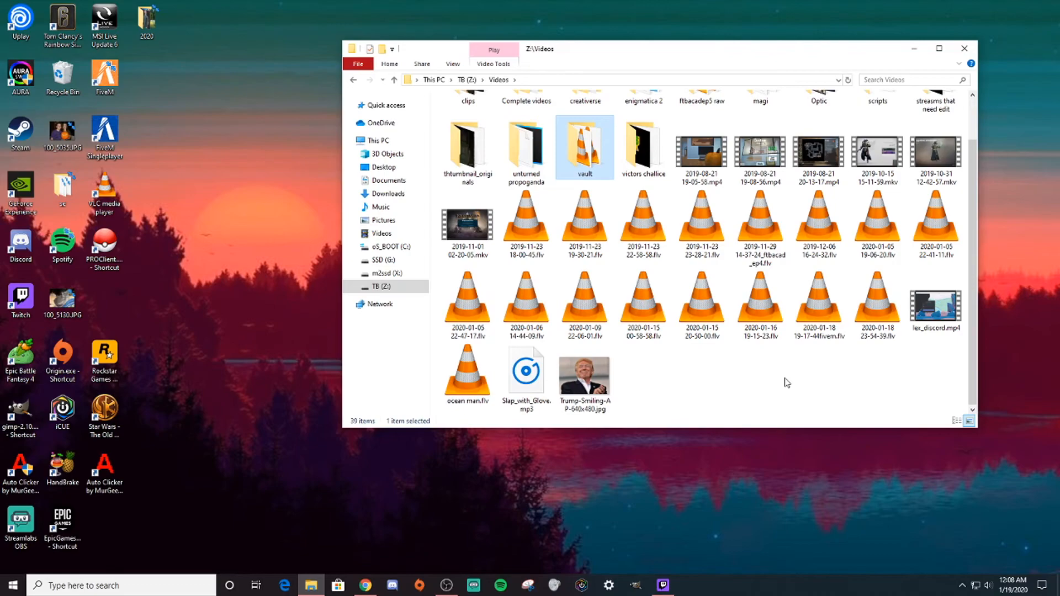
scroll(772, 384, "up", 1)
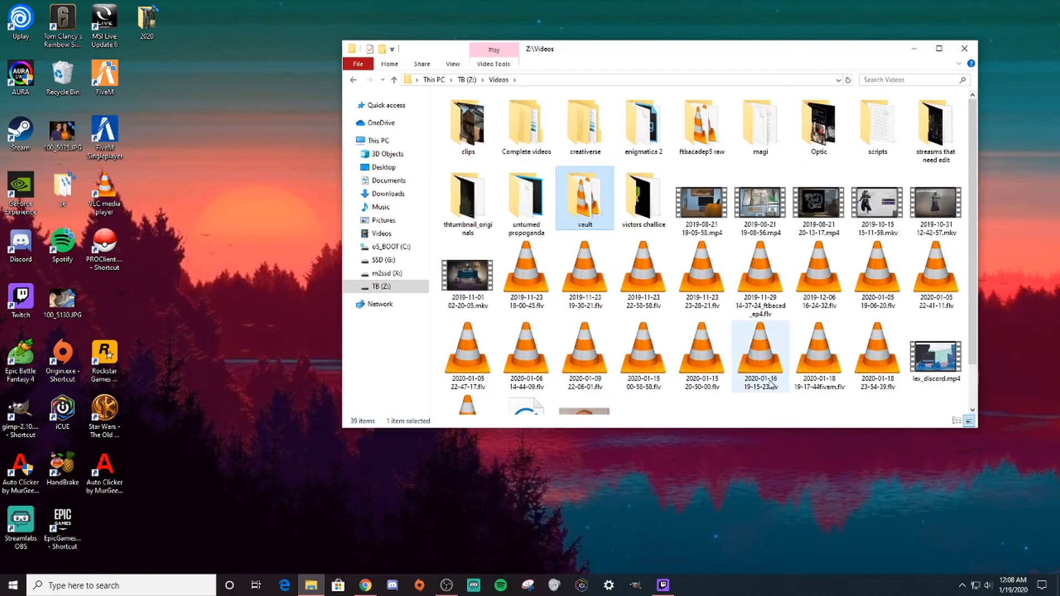
double_click(643, 127)
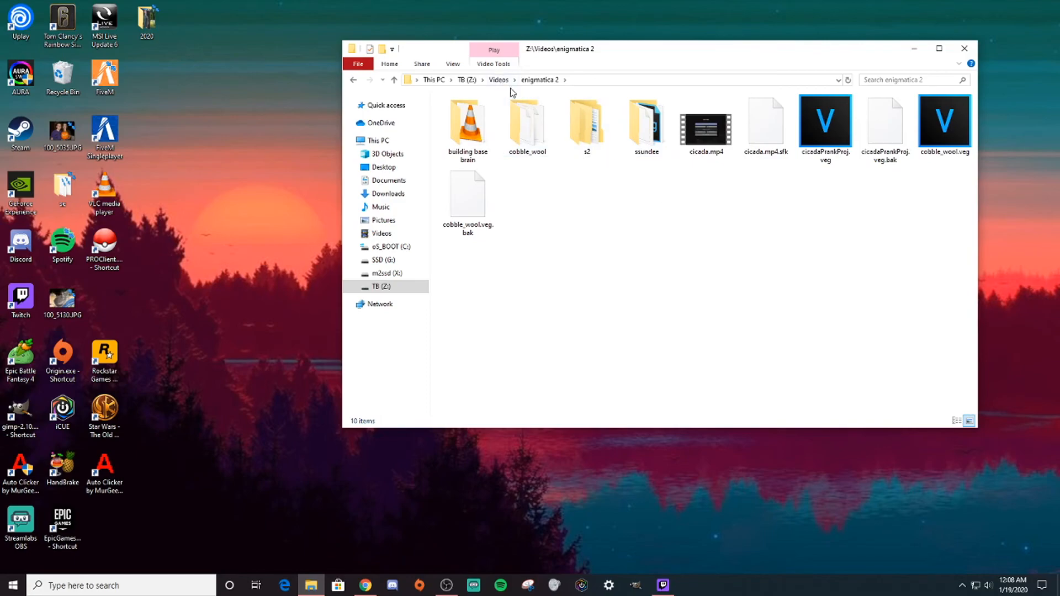
left_click(492, 79)
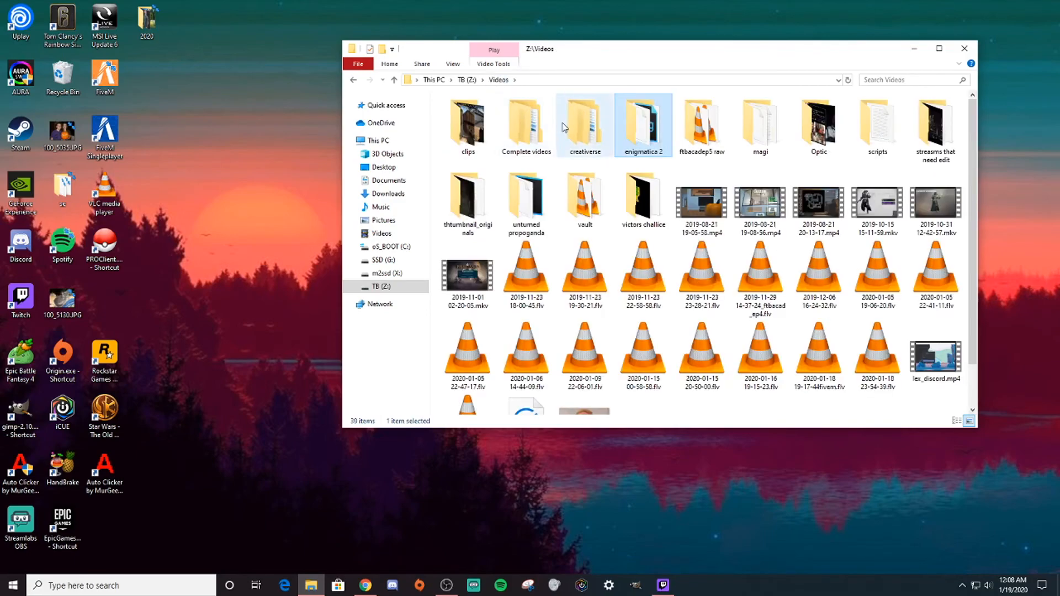
- Look inside the creativerse folder's throwack subfolder and the clips folder, returning to Z:\Videos after each
double_click(556, 118)
double_click(491, 115)
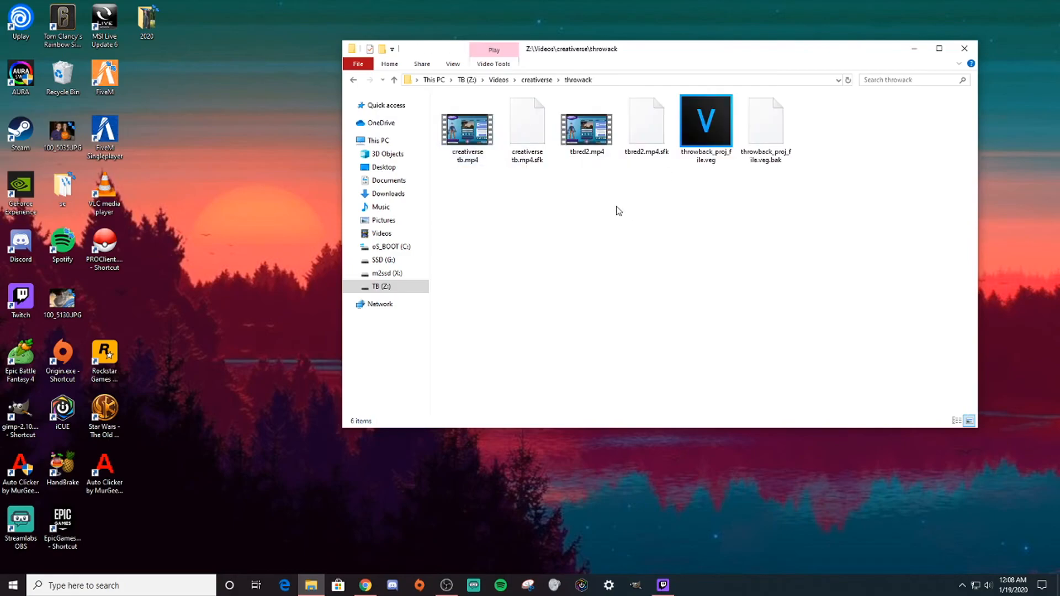
left_click(551, 80)
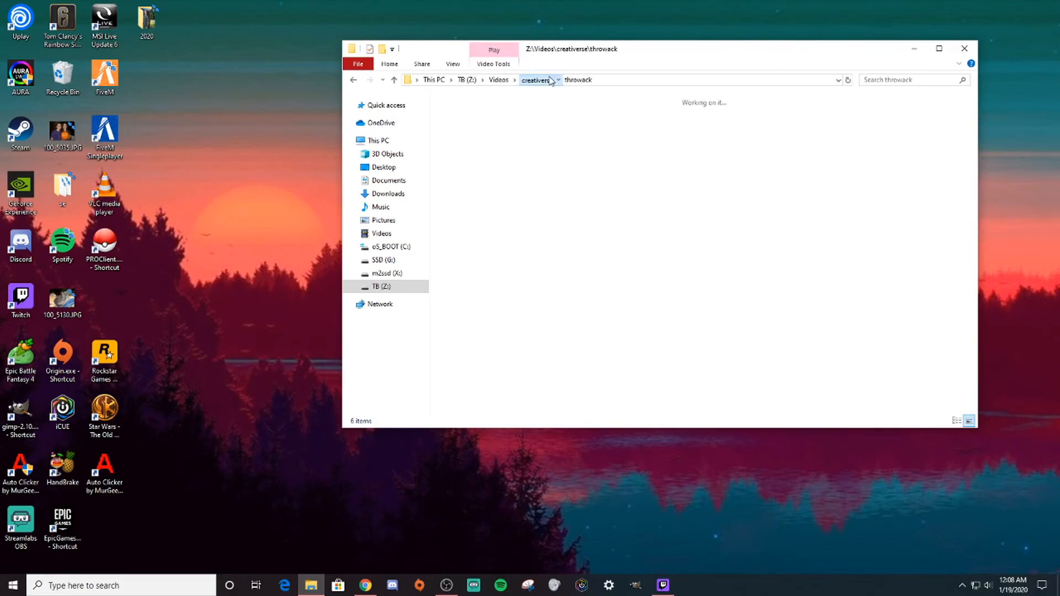
left_click(498, 79)
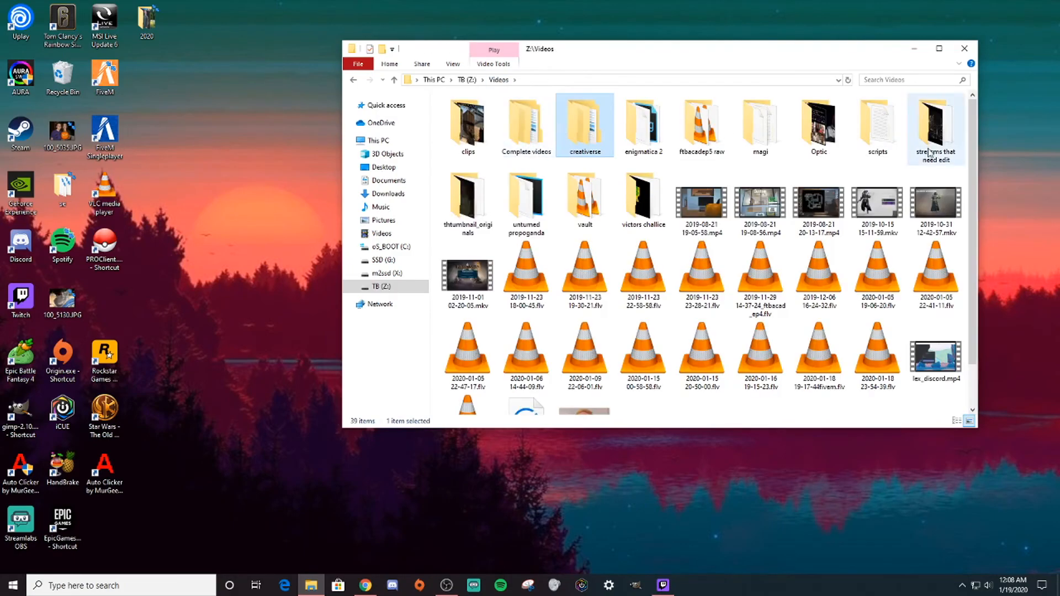
double_click(488, 131)
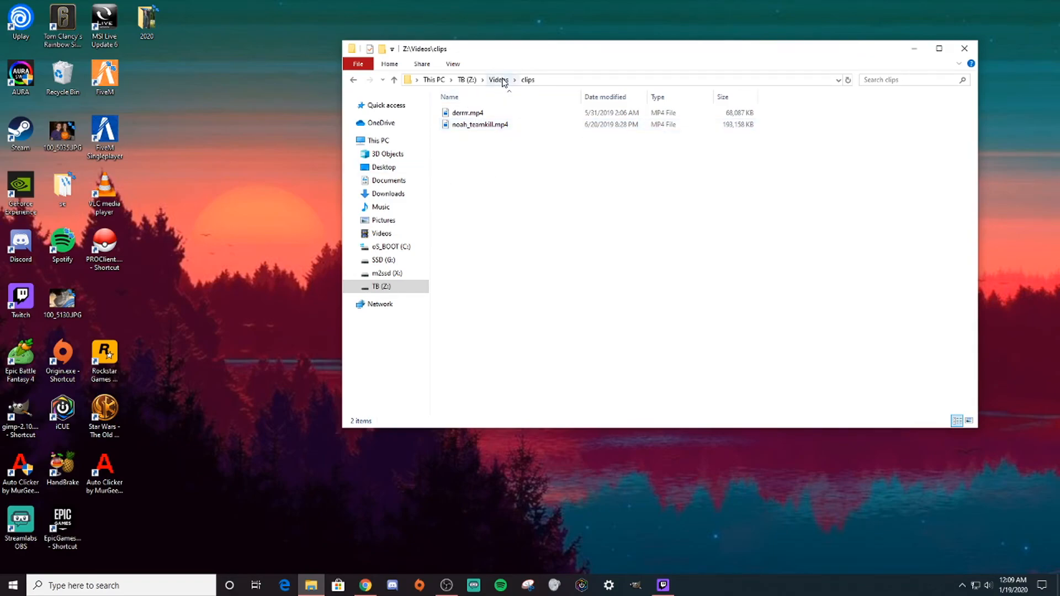
left_click(500, 79)
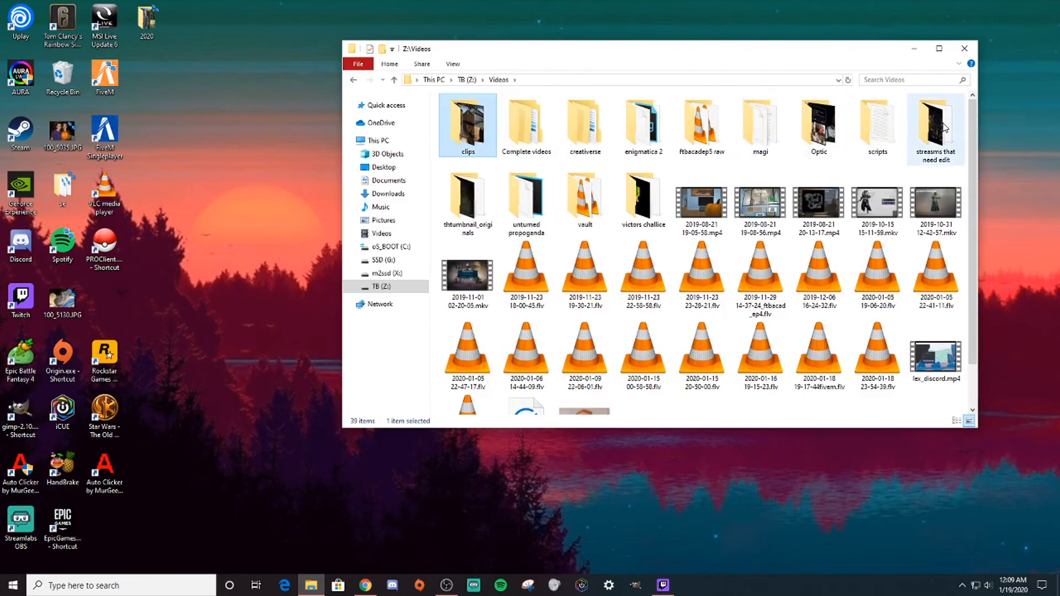
- Open the streasms that need edit folder and look inside its bsg and raw CS clips subfolders, returning to the parent folder after each
double_click(944, 127)
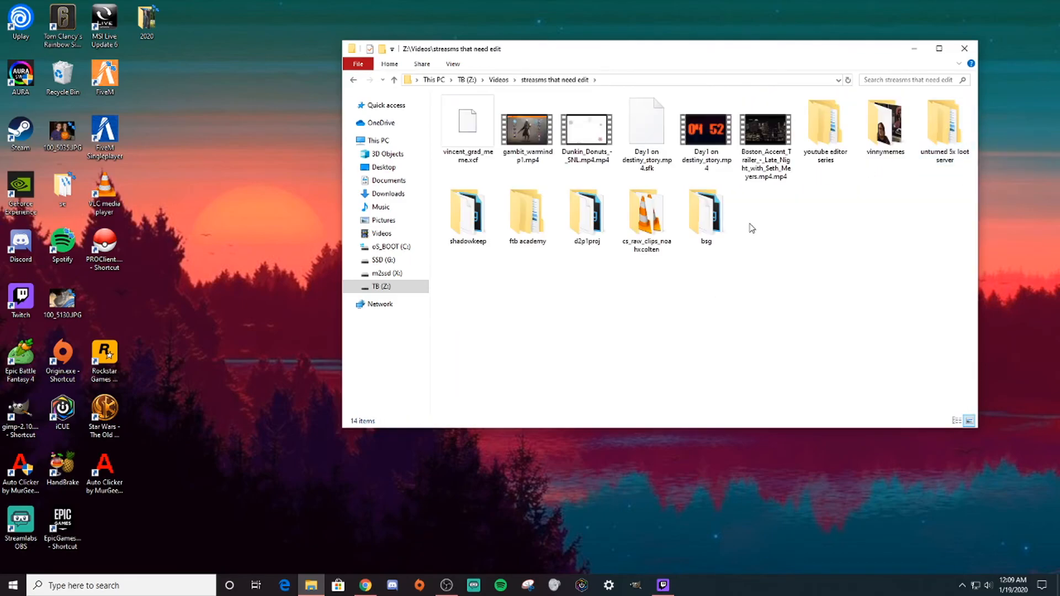
double_click(712, 218)
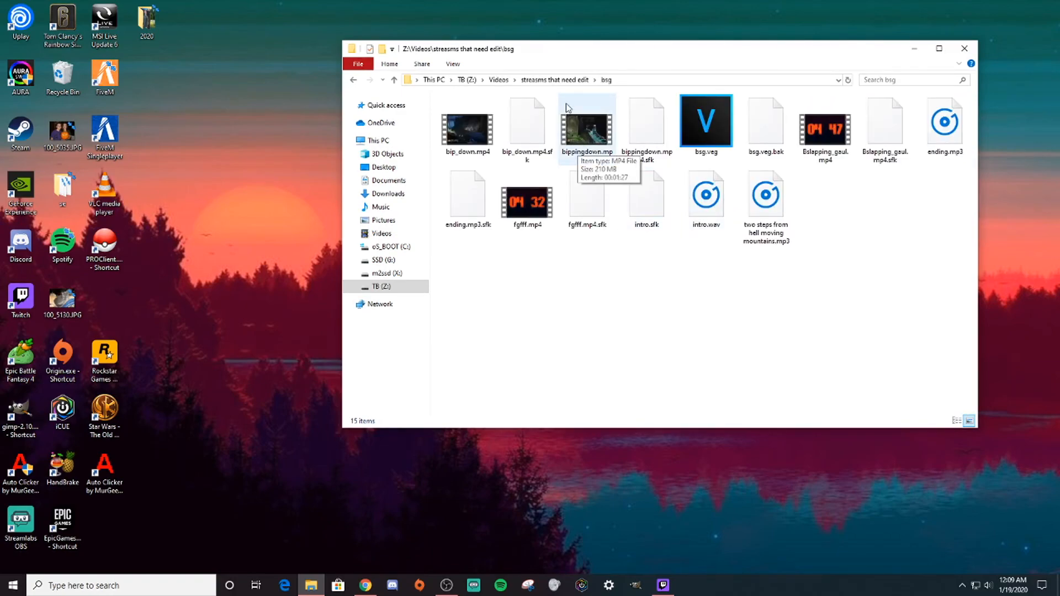
left_click(555, 80)
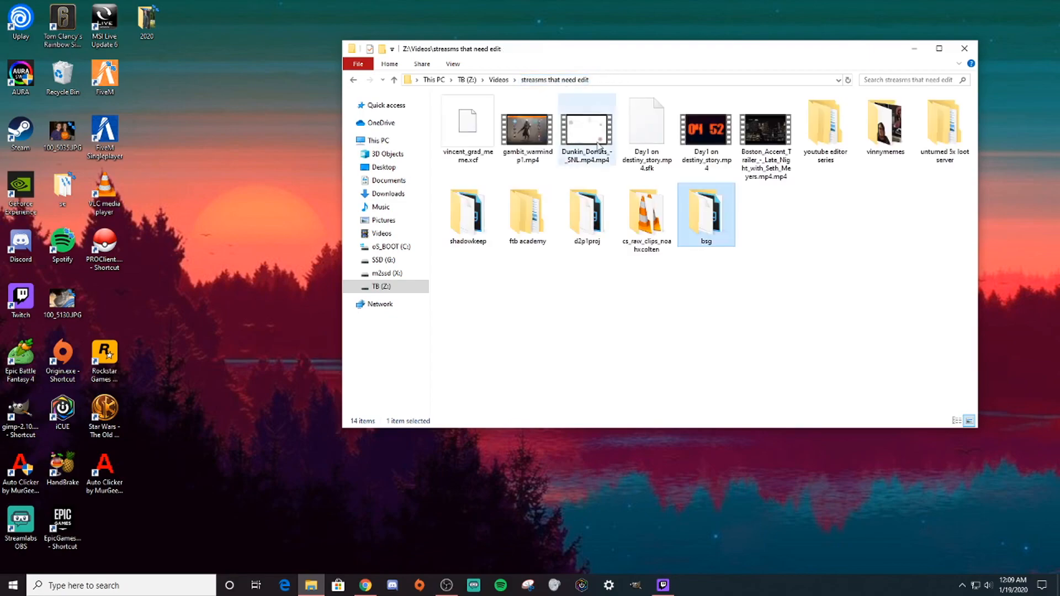
double_click(641, 209)
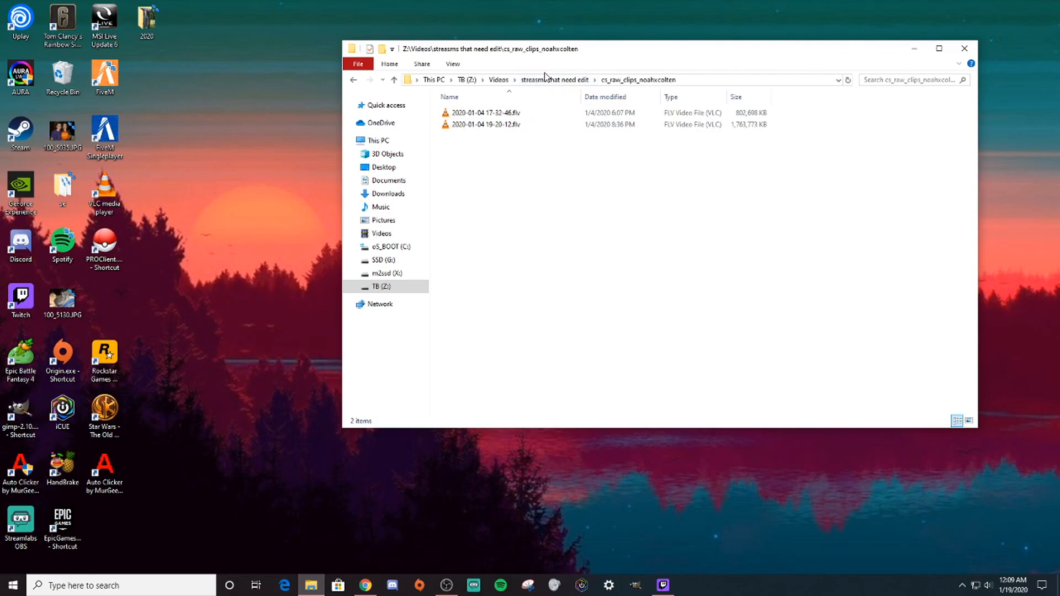
left_click(550, 79)
- Open the ftb academy folder, select all of its numbered folders, and return to Z:\Videos
double_click(551, 185)
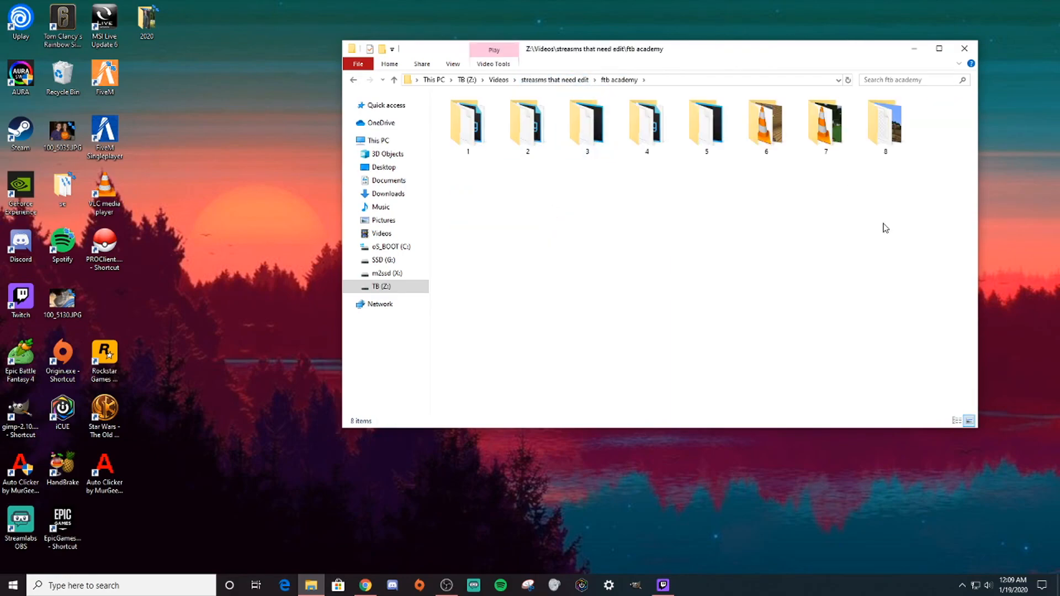
left_click_drag(920, 204, 431, 89)
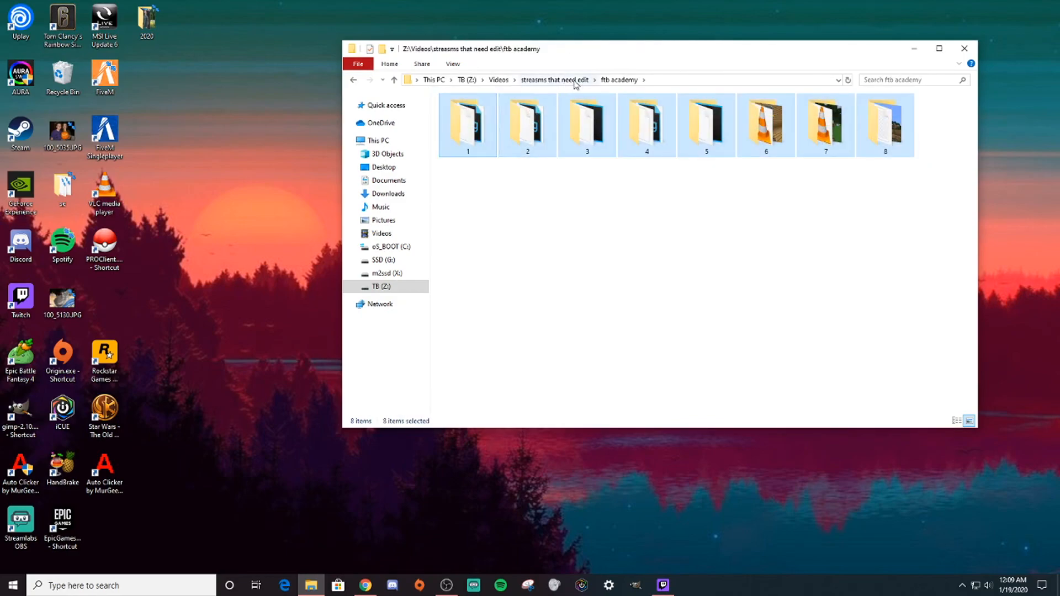
left_click(575, 83)
left_click(497, 80)
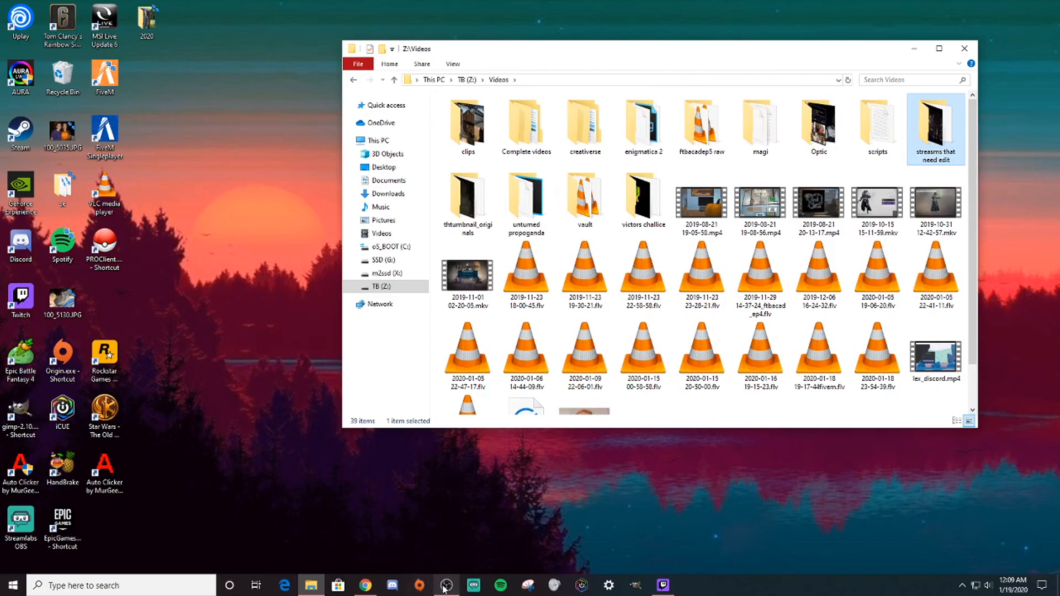
mouse_move(447, 585)
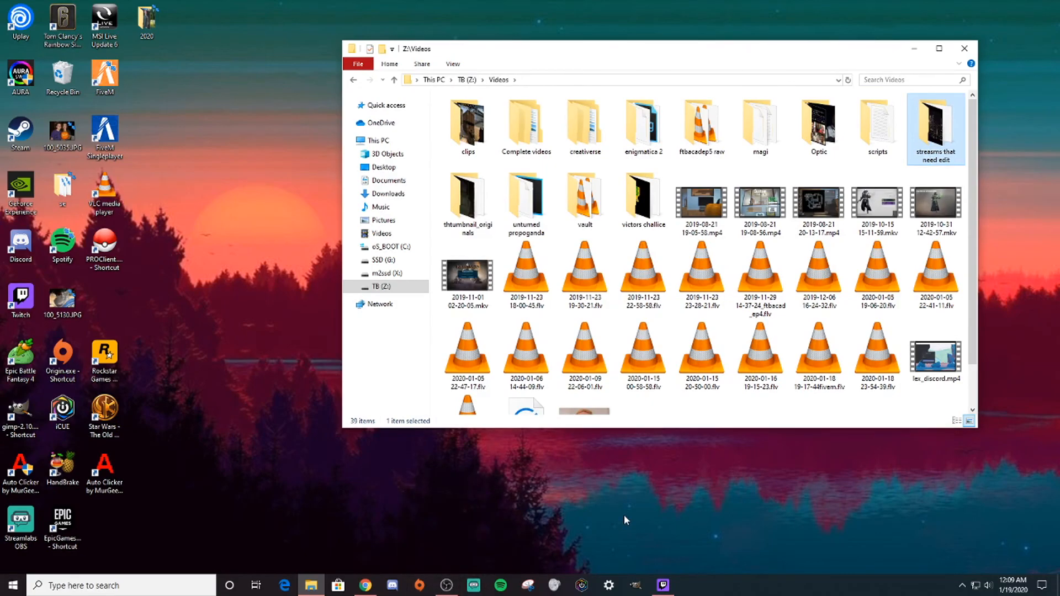